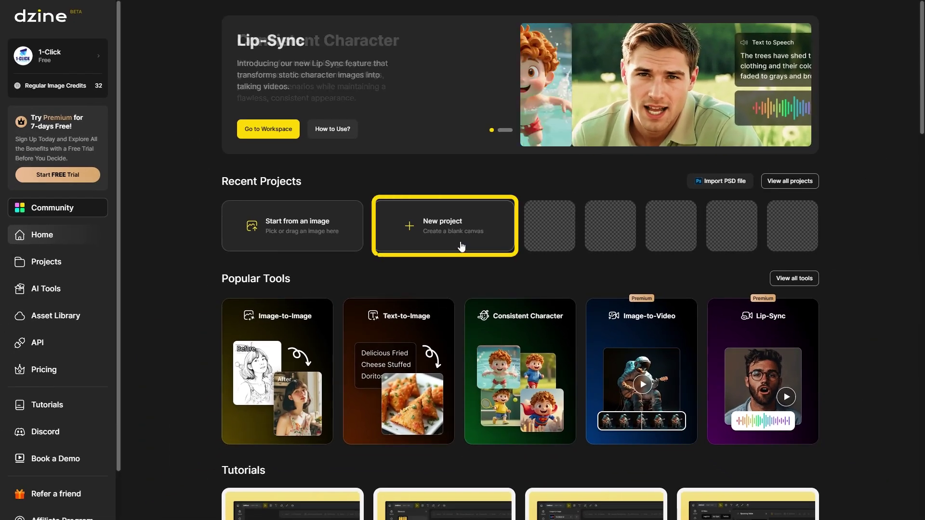
Step: Create a new 1:1, 1536×1536 project named 'Teenager Character'
{"action": "left_click", "coordinate": [430, 236]}
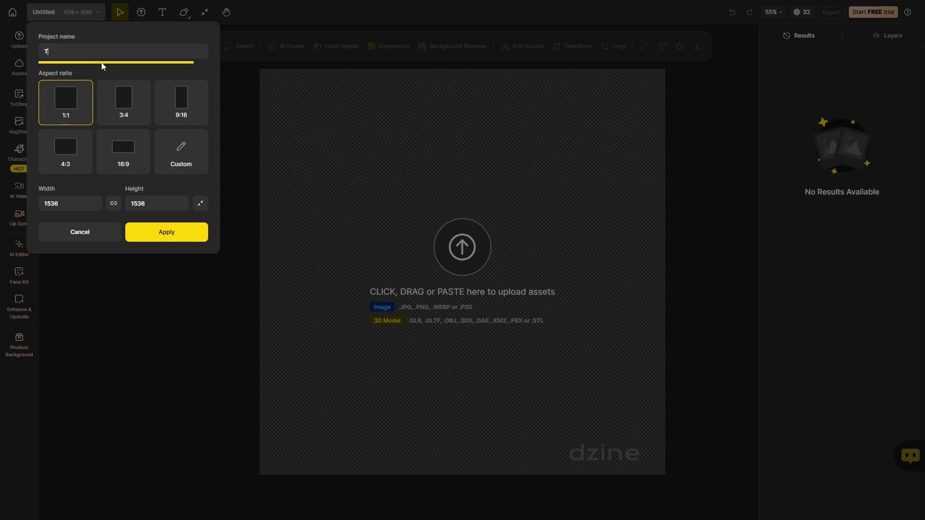
{"action": "type", "text": "Teenager Character"}
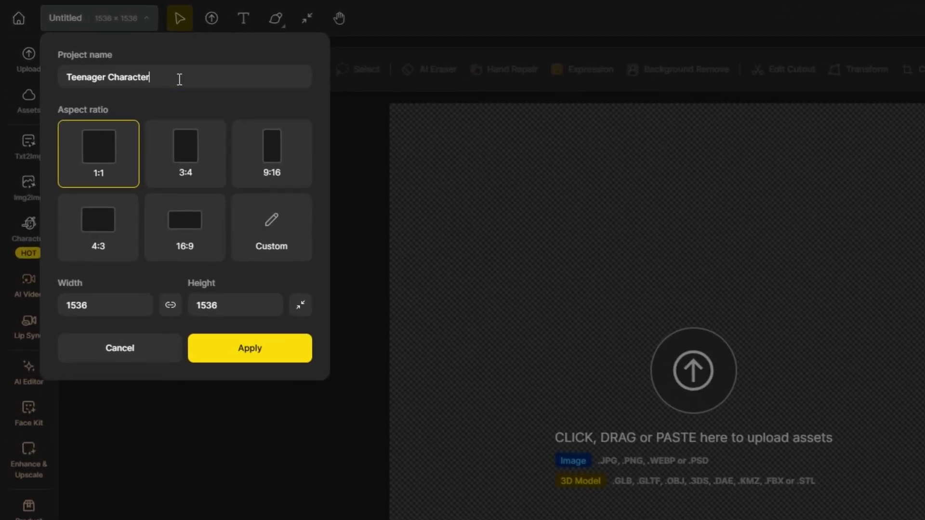
{"action": "left_click", "coordinate": [283, 359]}
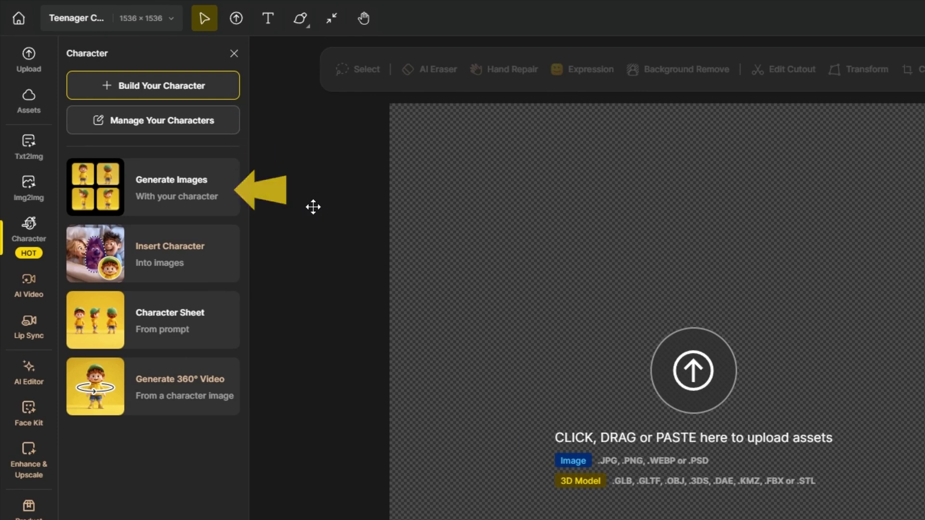
Step: From Generate Images' character list, start building a new custom character
{"action": "left_click", "coordinate": [201, 195]}
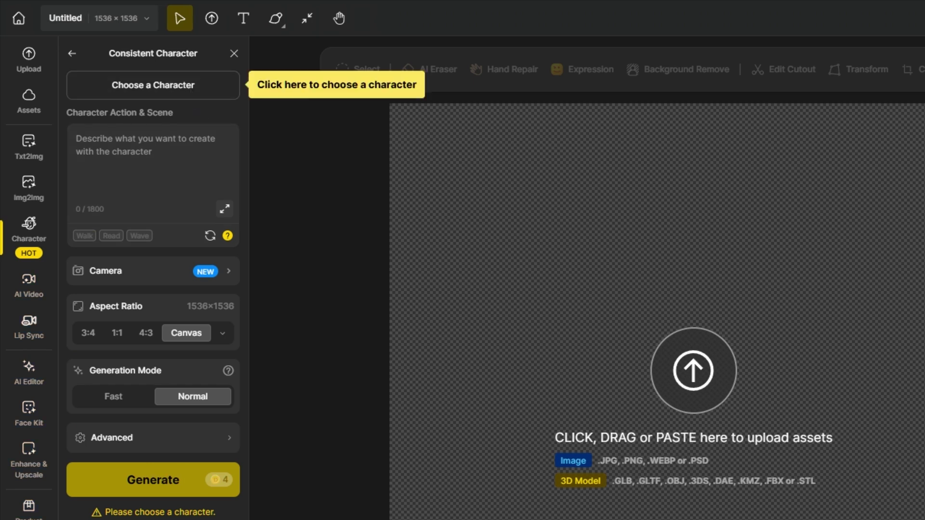
{"action": "left_click", "coordinate": [193, 92]}
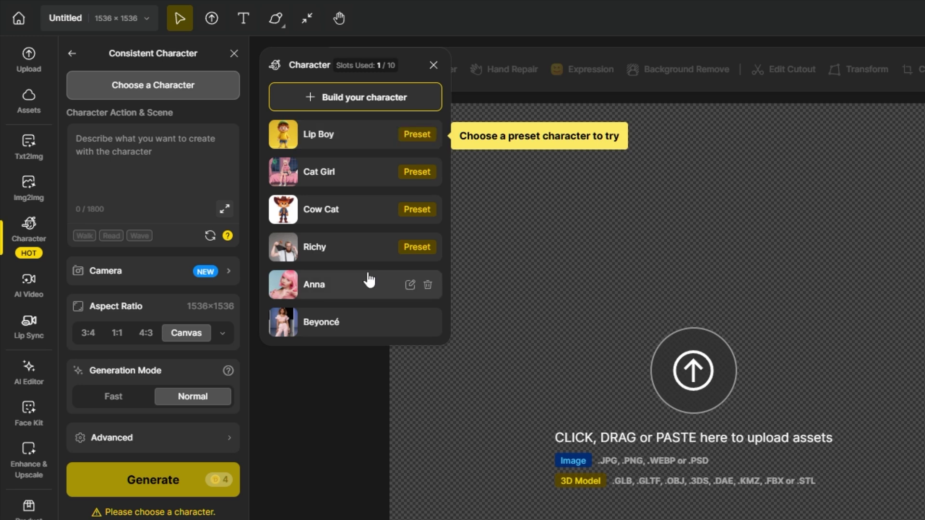
{"action": "left_click", "coordinate": [389, 100]}
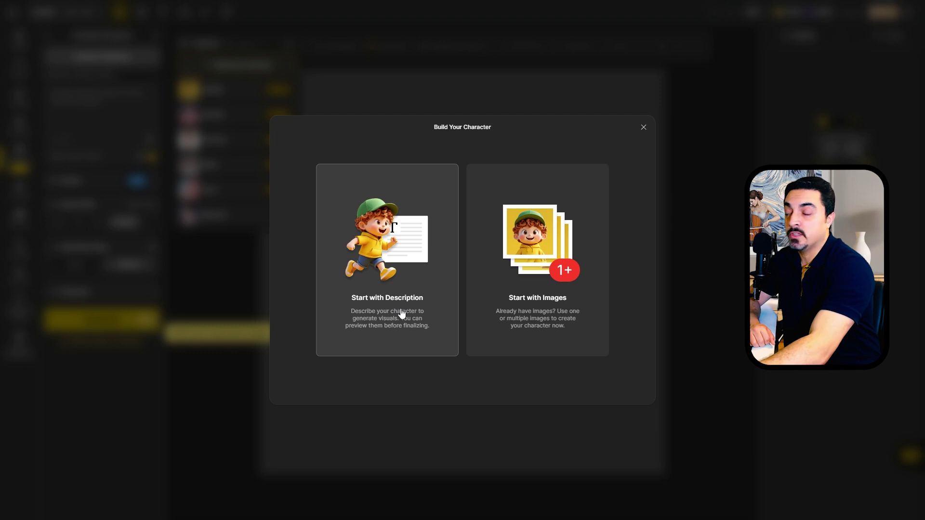
Step: Define character 'Beyounce' with the pasted pastel catwalk description and a reference face image
{"action": "left_click", "coordinate": [402, 313]}
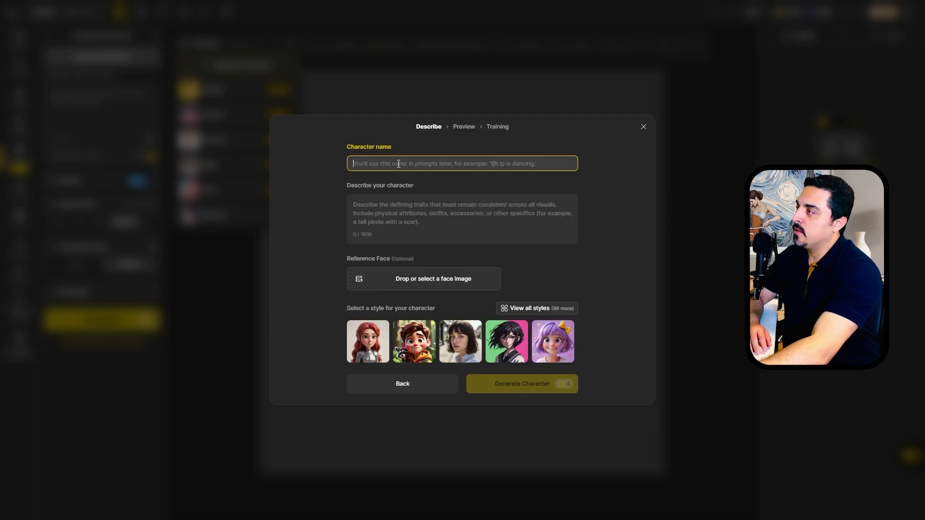
{"action": "type", "text": "Beyounce"}
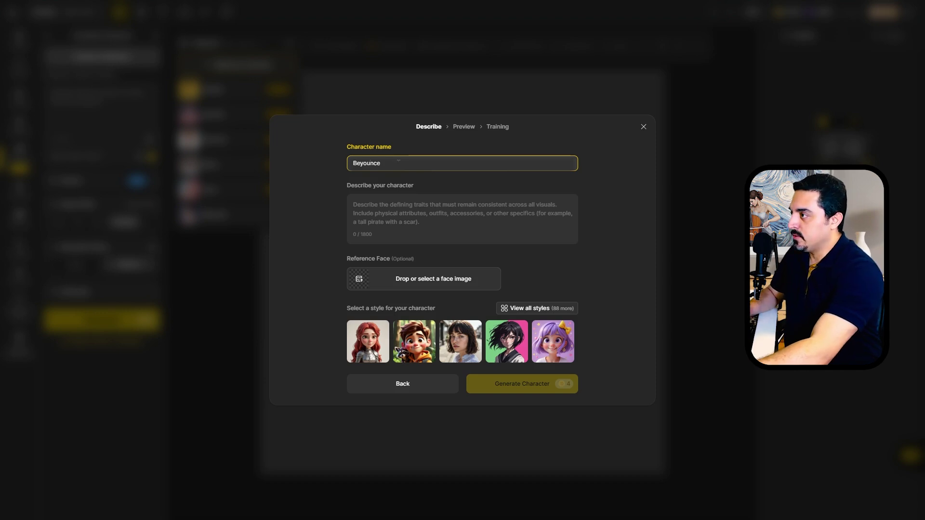
{"action": "key", "text": "Tab"}
{"action": "key", "text": "ctrl+v"}
{"action": "scroll", "coordinate": [570, 200], "scroll_direction": "up", "scroll_amount": 3}
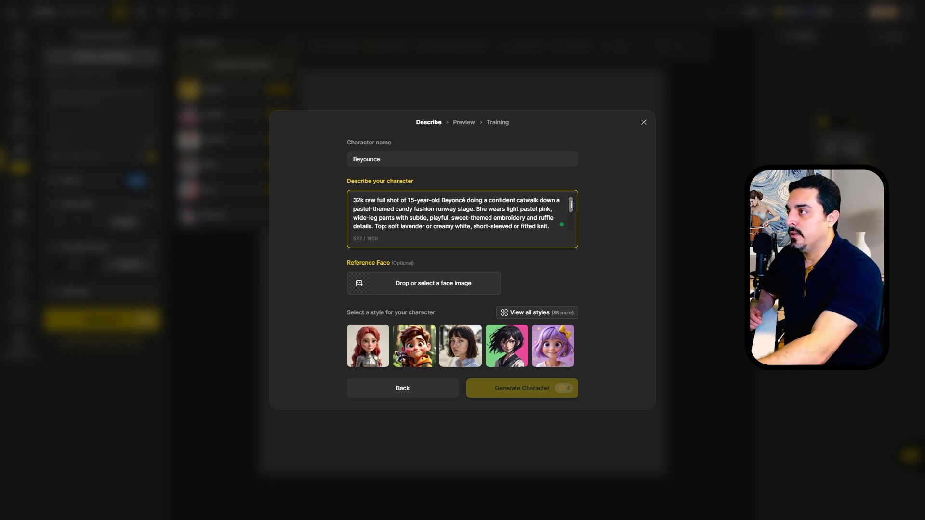
{"action": "left_click_drag", "start_coordinate": [571, 204], "coordinate": [573, 223]}
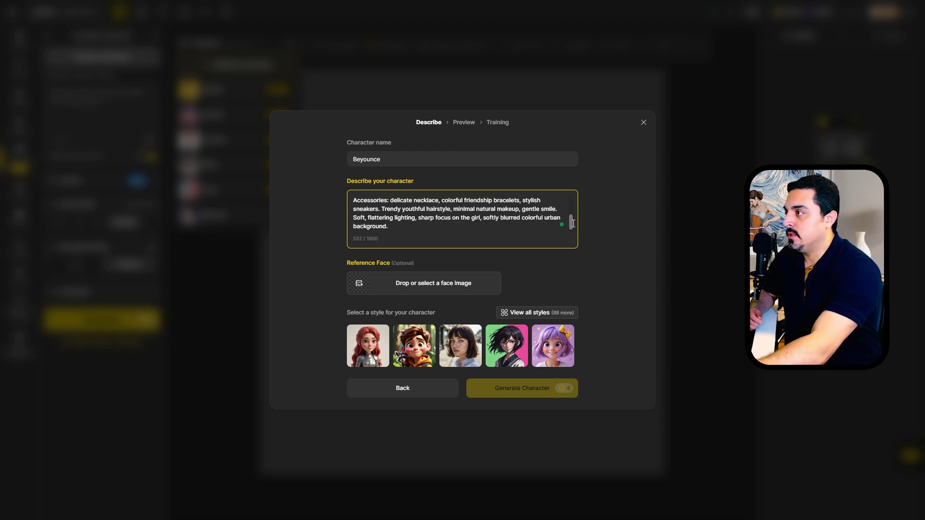
{"action": "left_click", "coordinate": [409, 288]}
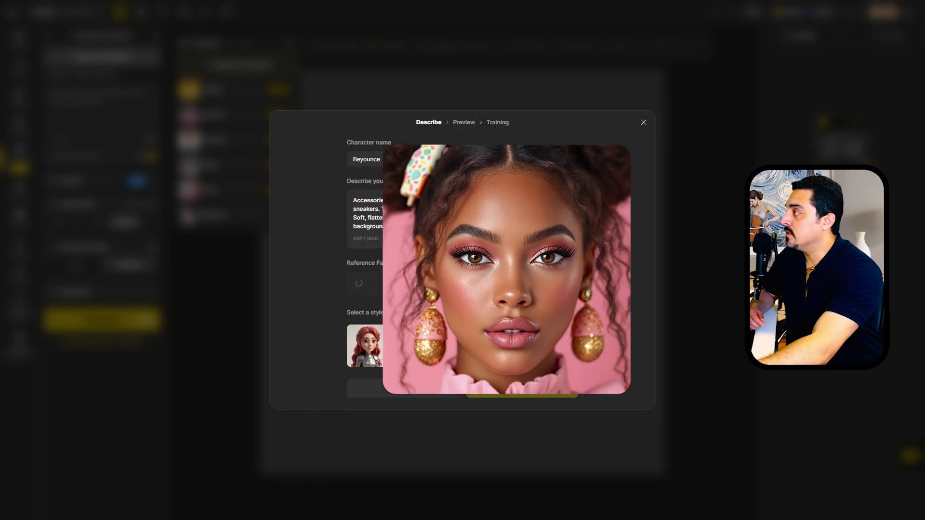
{"action": "left_click", "coordinate": [527, 313]}
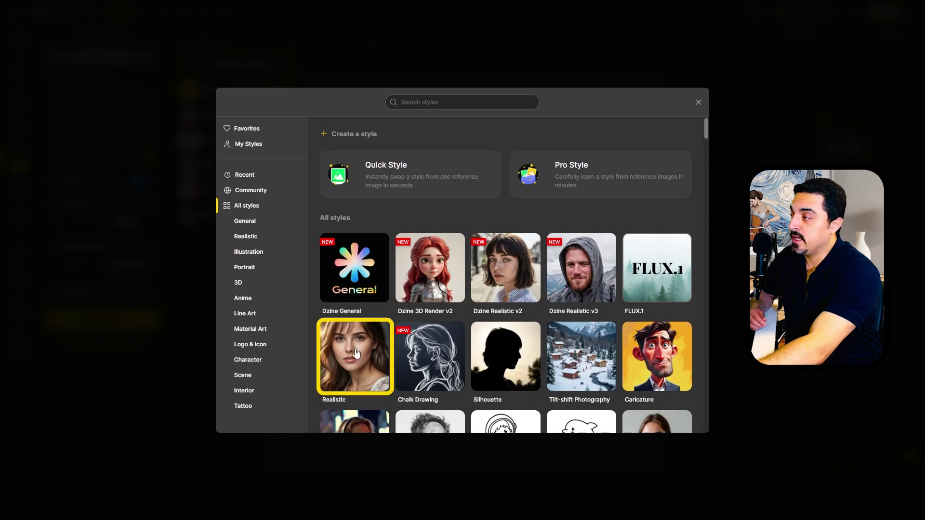
Step: Generate Realistic-style previews, compare them up close, and train Beyounce from the third
{"action": "left_click", "coordinate": [363, 366]}
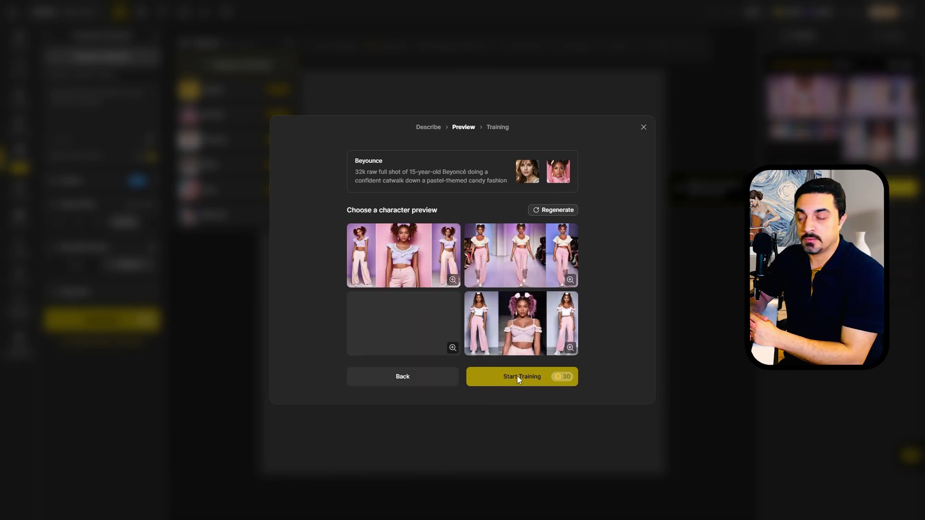
{"action": "left_click", "coordinate": [452, 279]}
{"action": "left_click", "coordinate": [465, 407]}
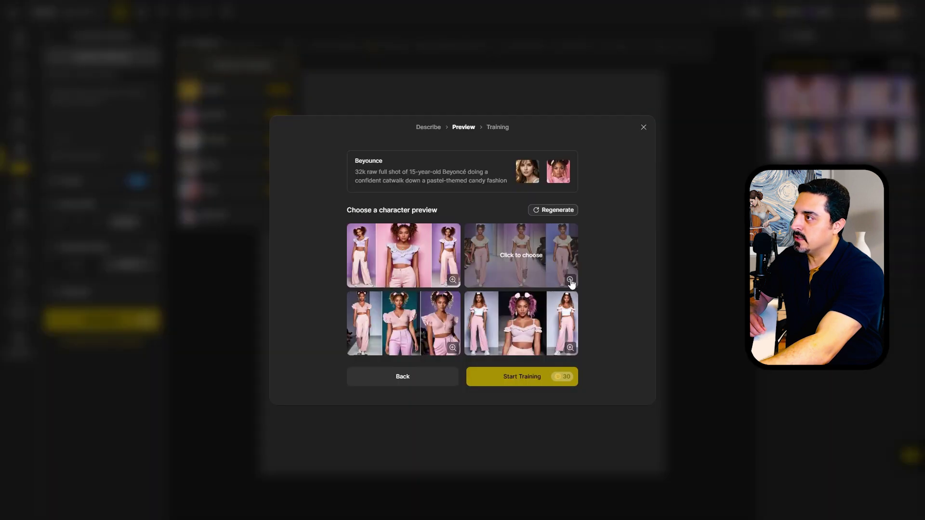
{"action": "left_click", "coordinate": [568, 278]}
{"action": "key", "text": "Escape"}
{"action": "left_click", "coordinate": [570, 347]}
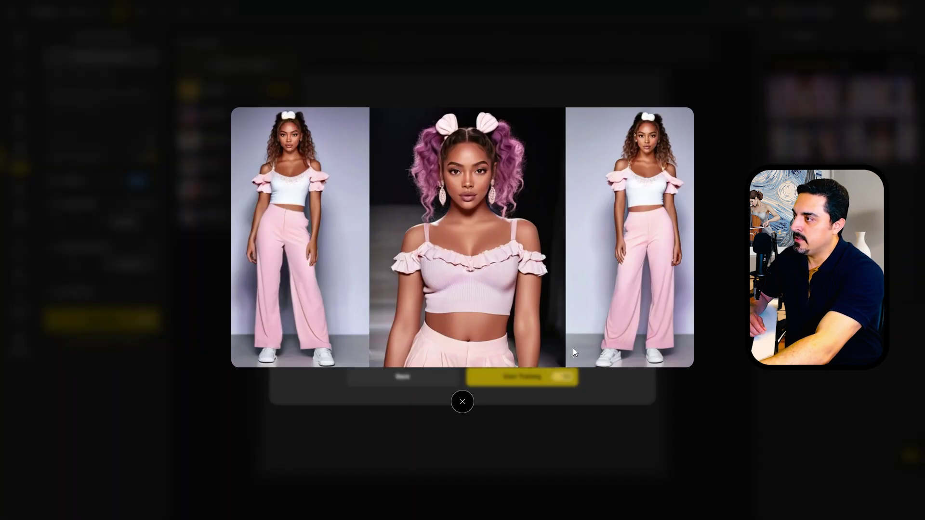
{"action": "key", "text": "Escape"}
{"action": "left_click", "coordinate": [452, 347]}
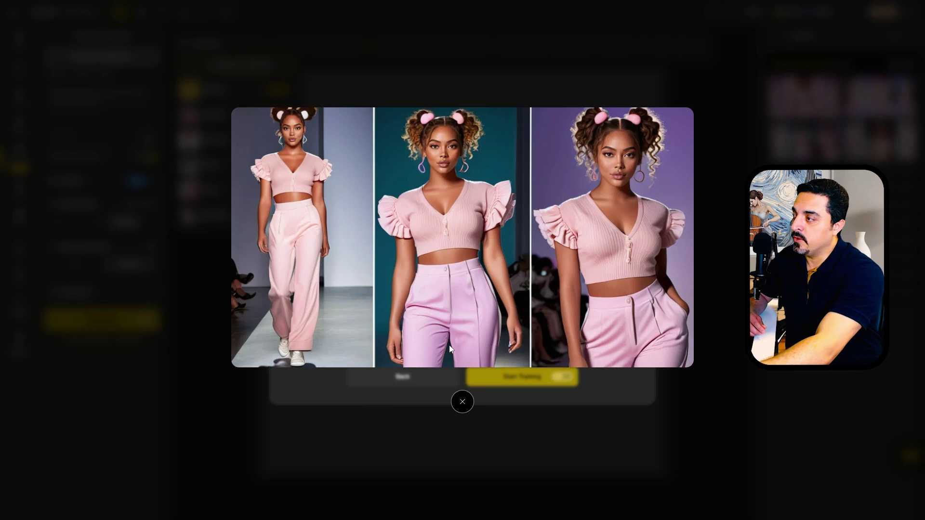
{"action": "key", "text": "Escape"}
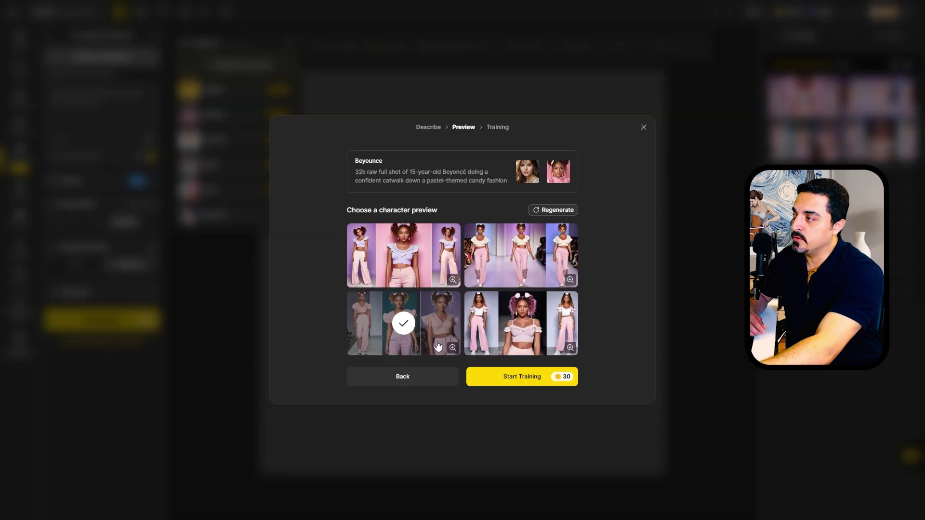
{"action": "left_click", "coordinate": [532, 382]}
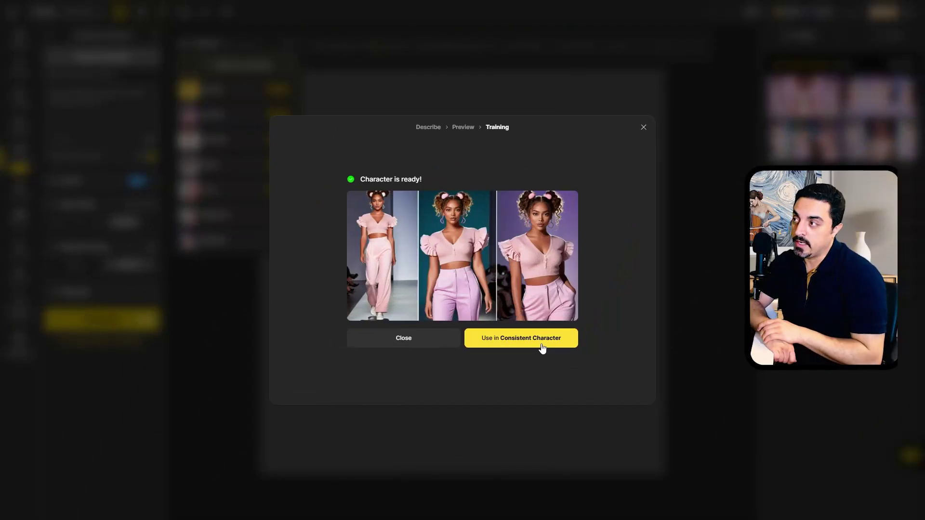
Step: Select Beyounce and replace the prompt with an Egyptian palace scene
{"action": "left_click", "coordinate": [543, 348]}
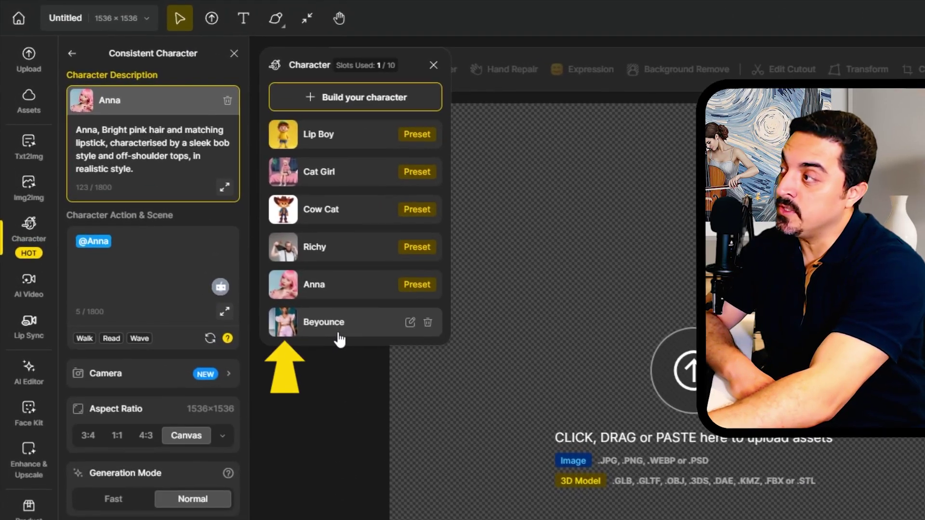
{"action": "left_click", "coordinate": [339, 331]}
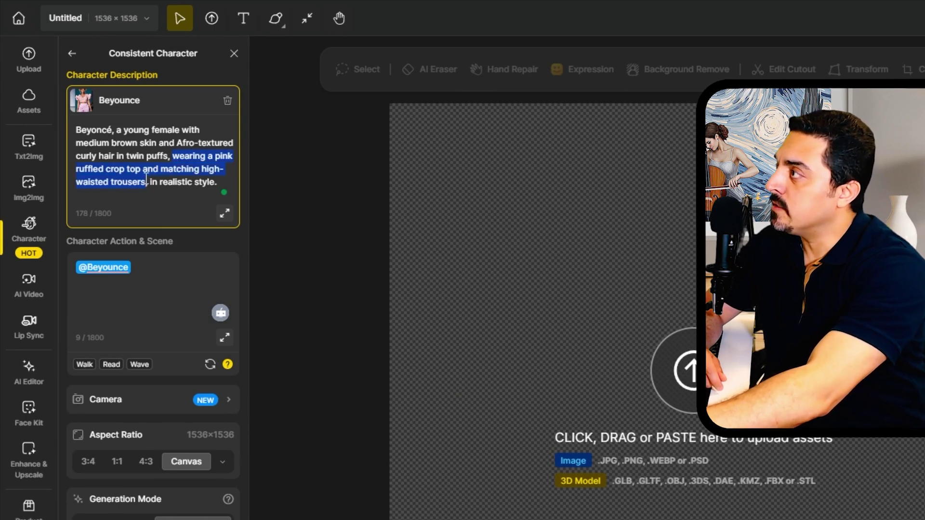
{"action": "key", "text": "BackSpace"}
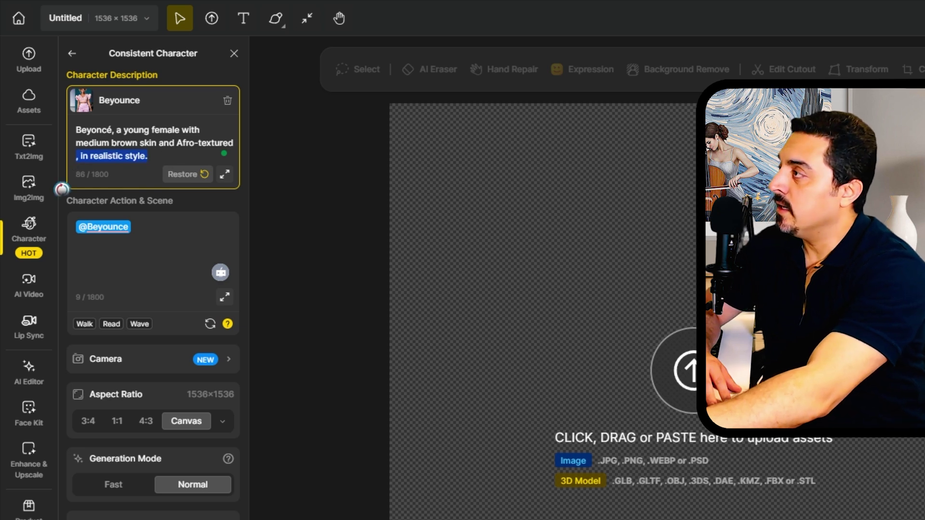
{"action": "left_click", "coordinate": [231, 250]}
{"action": "key", "text": "ctrl+v"}
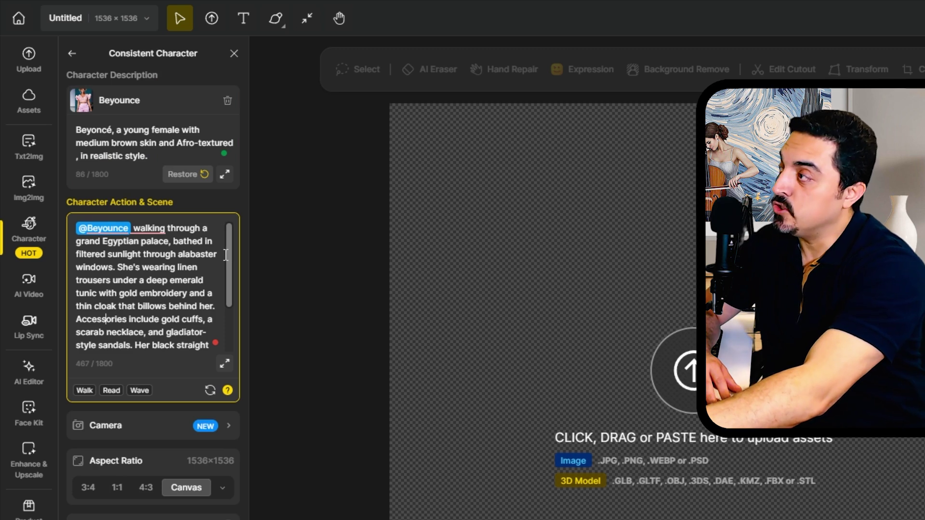
Step: Set the aspect ratio to Desktop 16:9 (1536×864) and generate the scene
{"action": "left_click", "coordinate": [221, 488]}
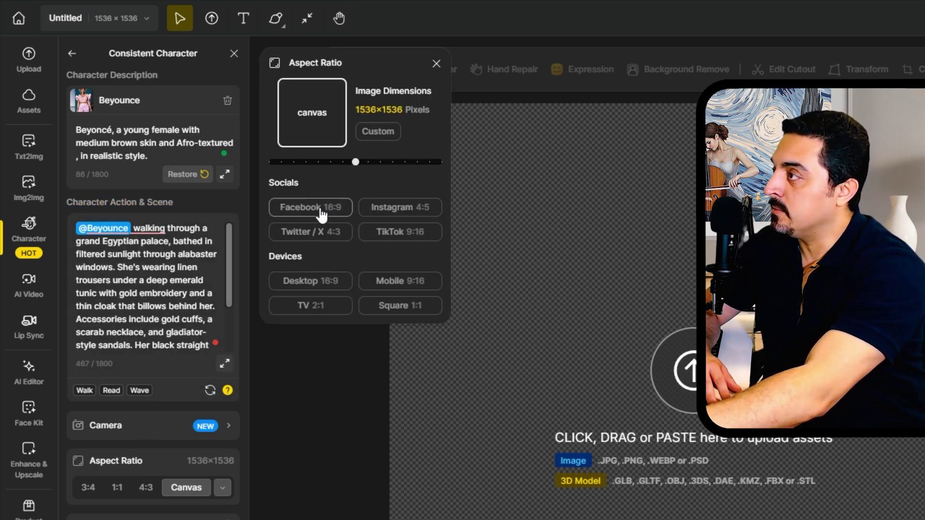
{"action": "left_click", "coordinate": [330, 283]}
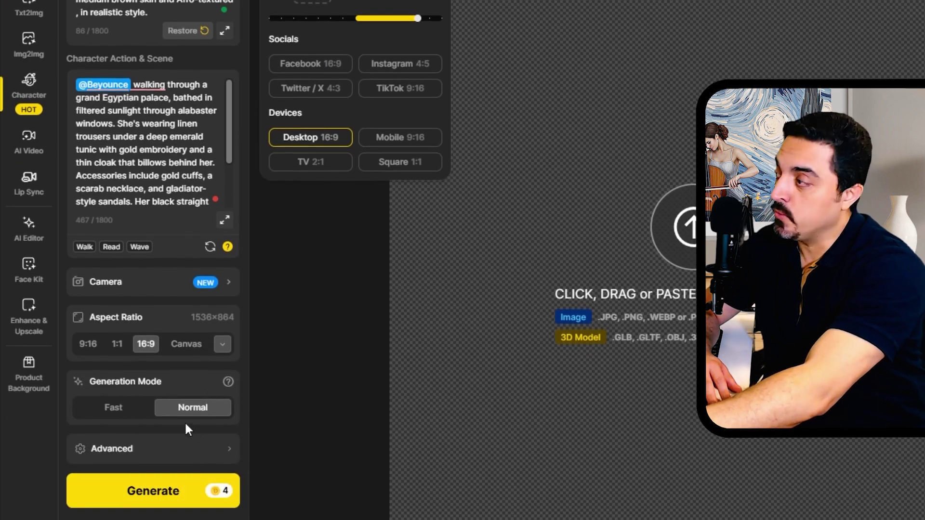
{"action": "left_click", "coordinate": [157, 456]}
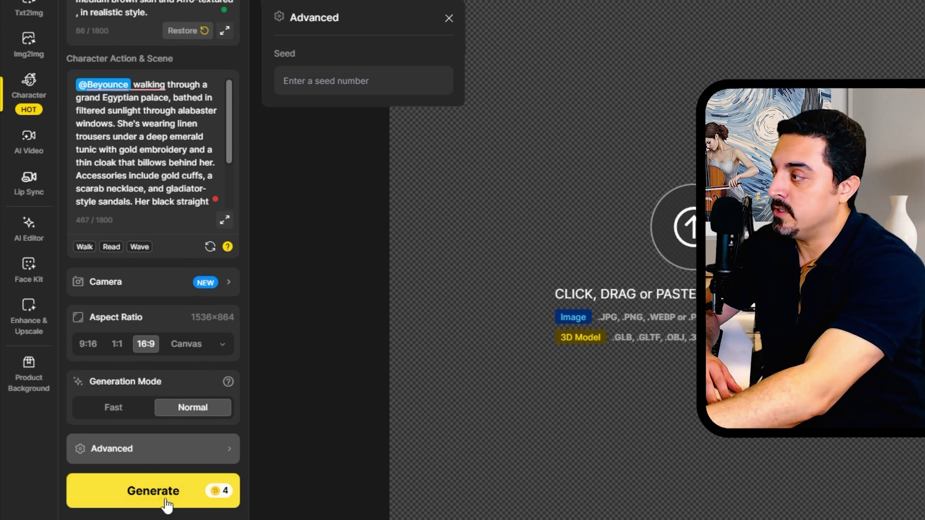
{"action": "left_click", "coordinate": [168, 503]}
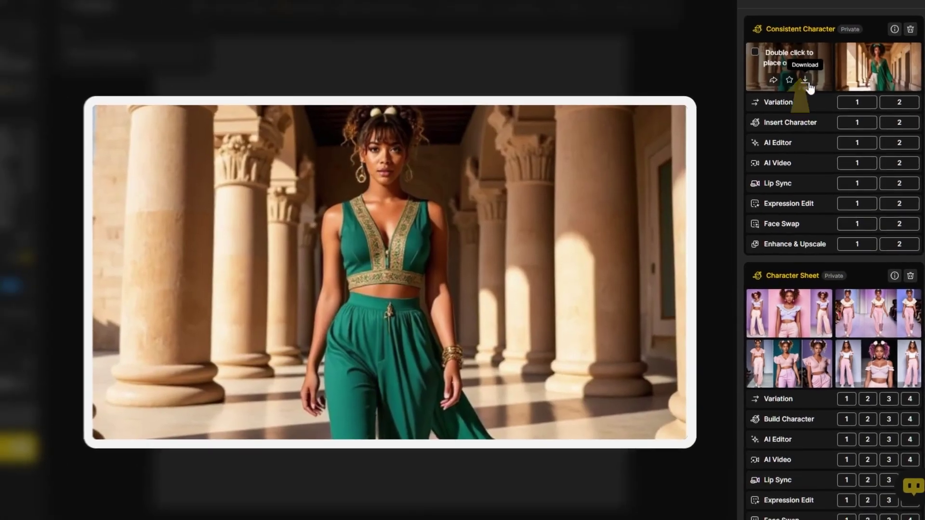
Step: Download the image of the character in green among palace columns
{"action": "left_click", "coordinate": [806, 80]}
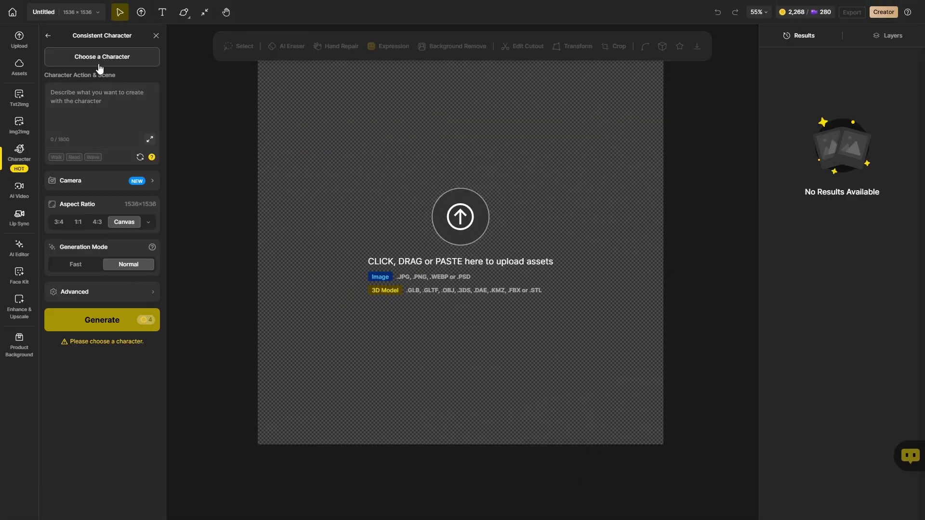
Step: Build a character from uploaded face photos, name it 'HD Aidin', and start training
{"action": "left_click", "coordinate": [100, 68]}
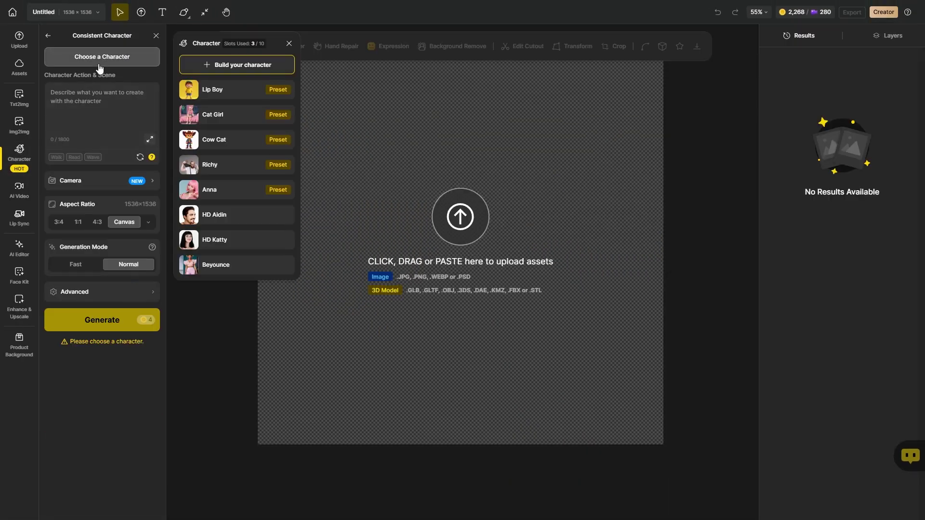
{"action": "left_click", "coordinate": [239, 67]}
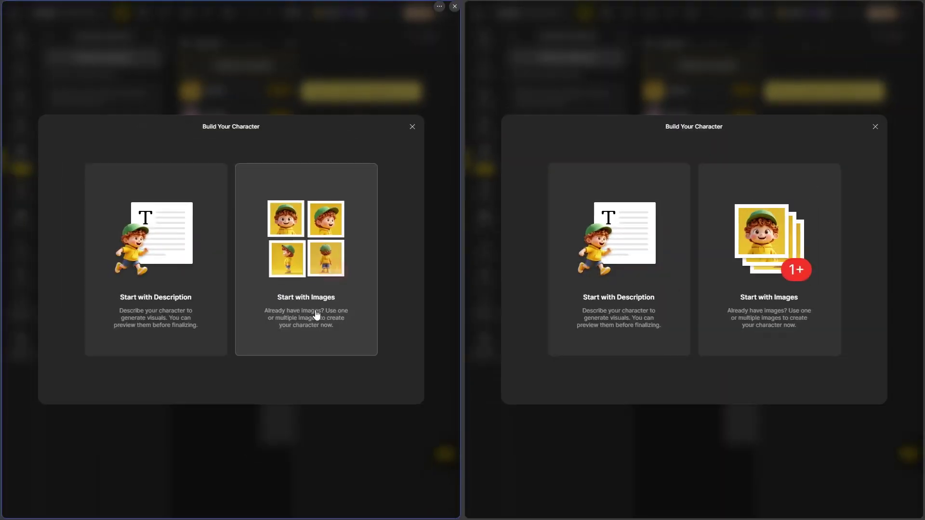
{"action": "left_click", "coordinate": [307, 272]}
{"action": "left_click", "coordinate": [781, 264]}
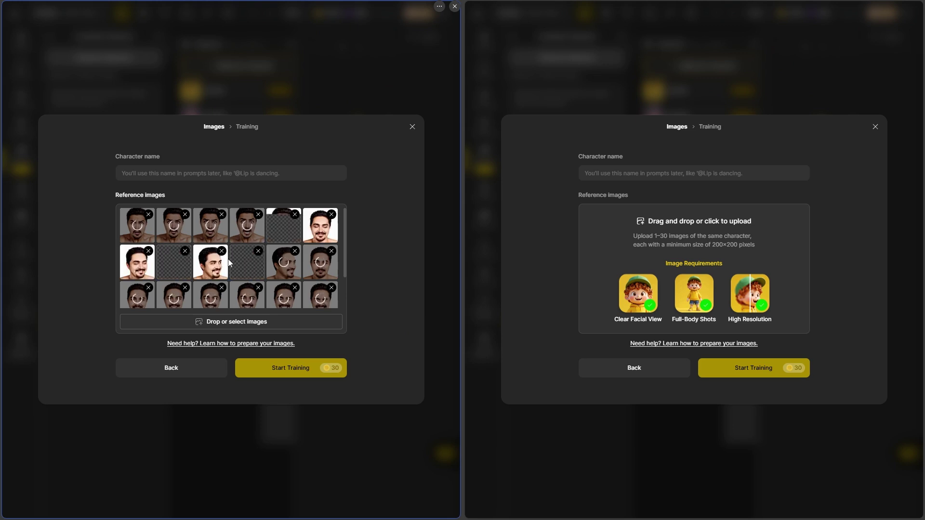
{"action": "left_click", "coordinate": [231, 171]}
{"action": "type", "text": "HD Aidin"}
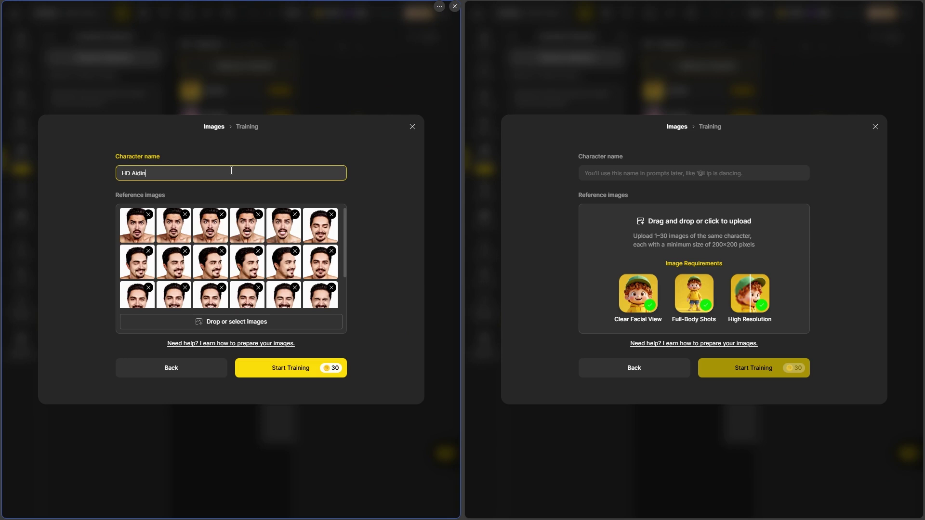
{"action": "left_click", "coordinate": [312, 368]}
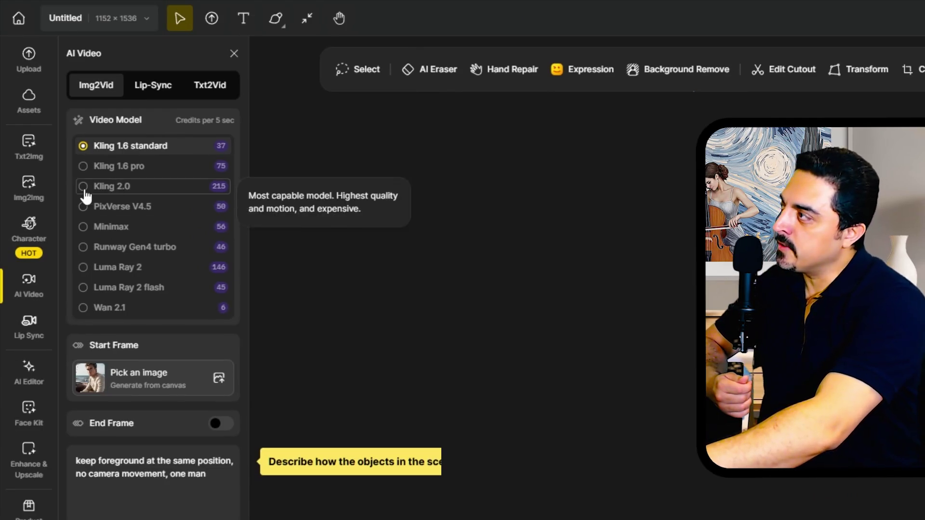
Step: Switch the Img2Vid model to Kling 2.0 and select the existing prompt text
{"action": "left_click", "coordinate": [87, 192]}
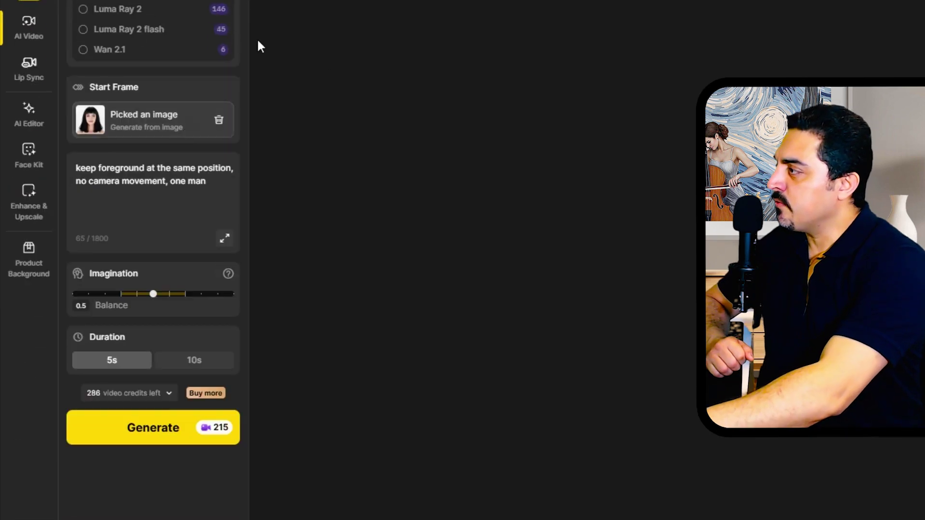
{"action": "triple_click", "coordinate": [170, 460]}
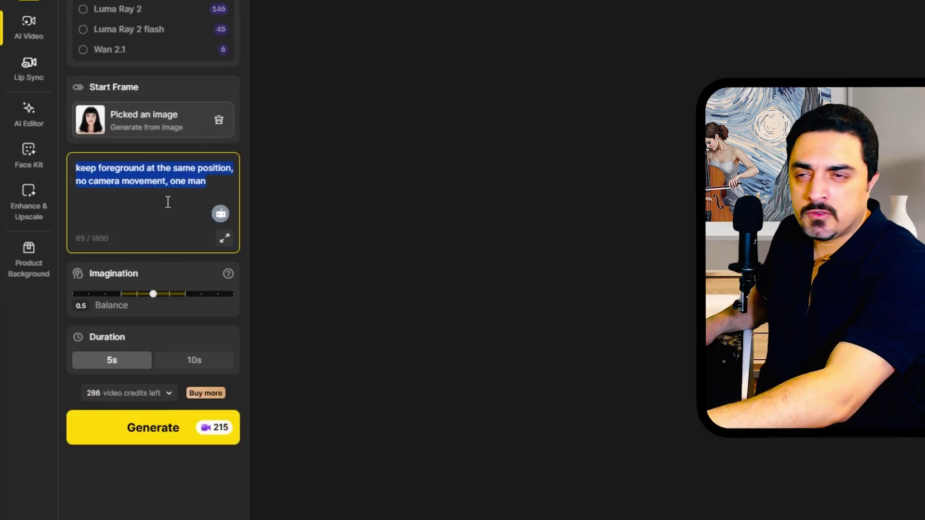
Step: Replace the prompt with a second-by-second head-turn and expression script; set duration to 10s
{"action": "key", "text": "ctrl+v"}
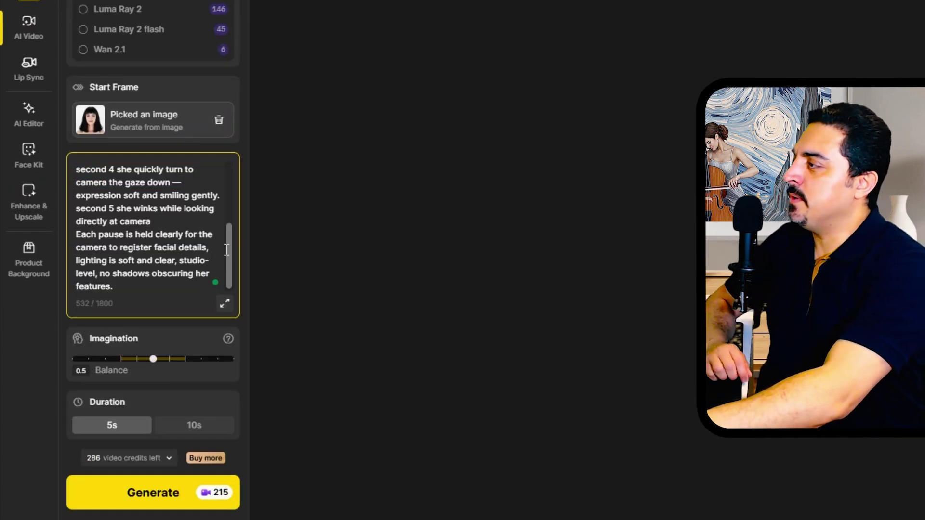
{"action": "scroll", "coordinate": [222, 241], "scroll_direction": "up", "scroll_amount": 3}
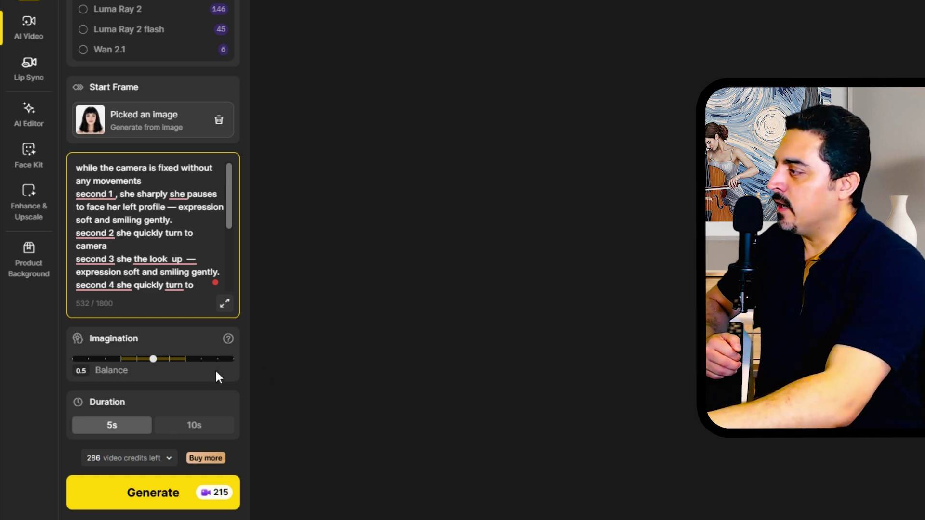
{"action": "left_click", "coordinate": [227, 431]}
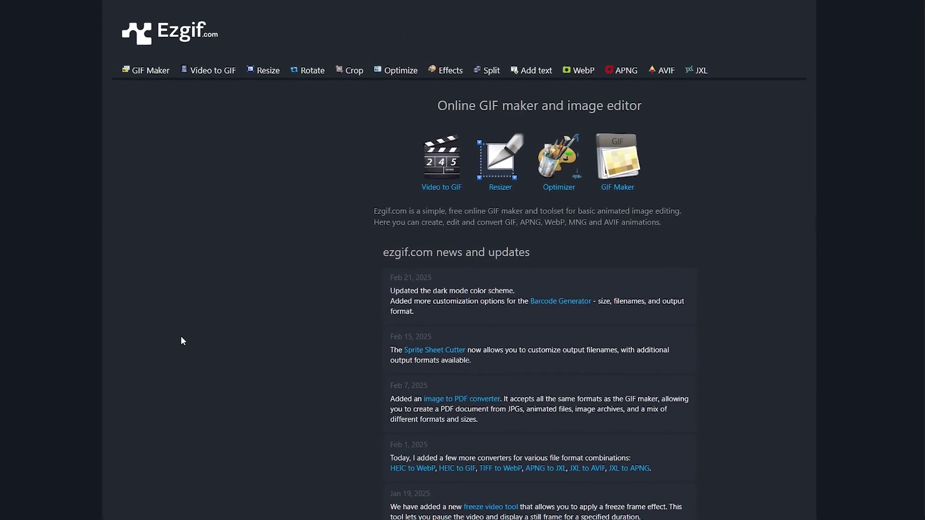
Step: Convert the 5-second face video to PNG frames with Video to PNG and download them as a ZIP
{"action": "left_click", "coordinate": [225, 79]}
{"action": "left_click", "coordinate": [682, 92]}
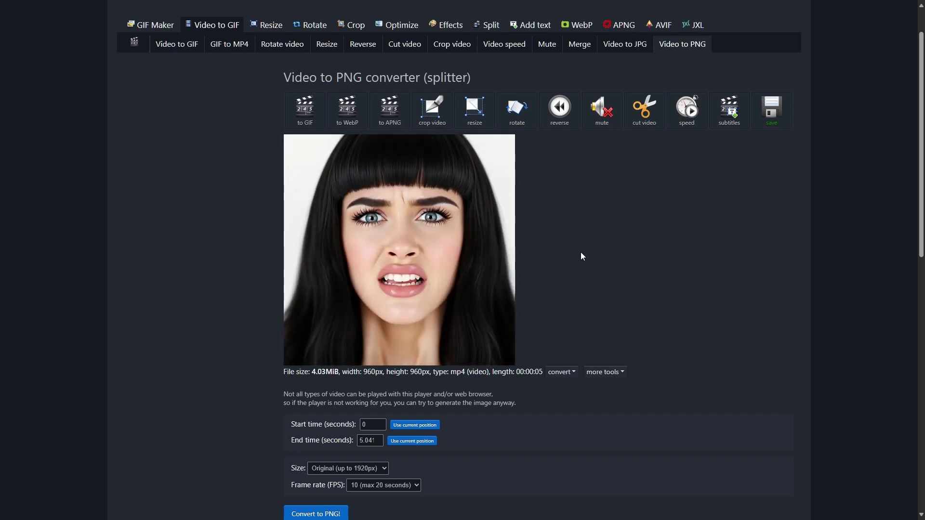
{"action": "scroll", "coordinate": [522, 434], "scroll_direction": "down", "scroll_amount": 1}
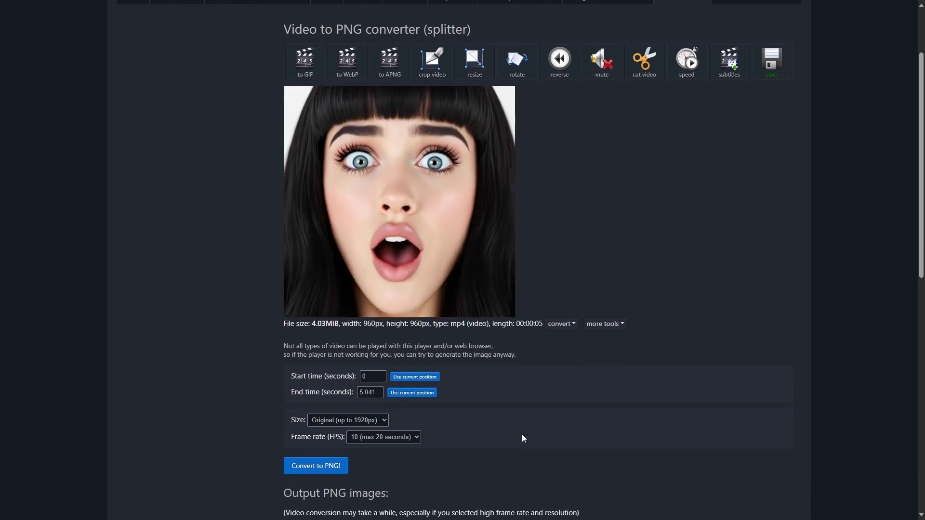
{"action": "left_click", "coordinate": [328, 469]}
{"action": "scroll", "coordinate": [530, 289], "scroll_direction": "down", "scroll_amount": 10}
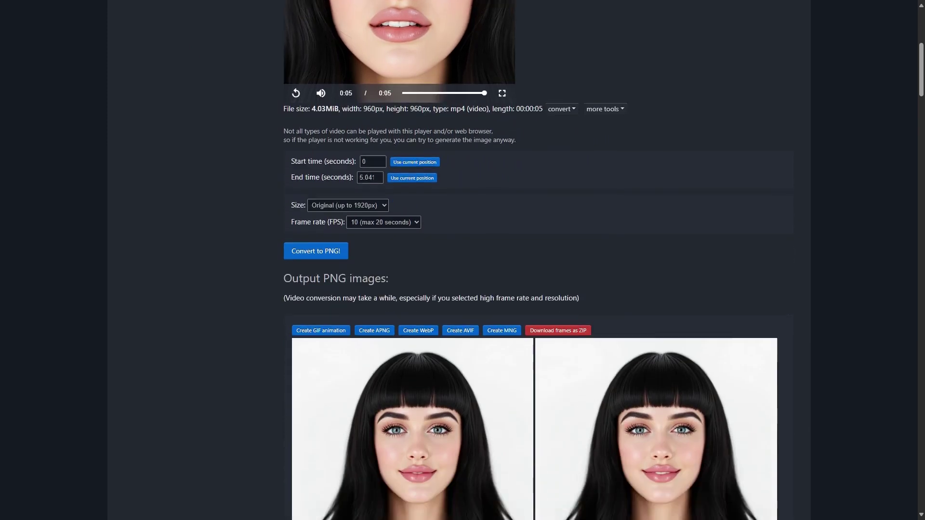
{"action": "scroll", "coordinate": [535, 260], "scroll_direction": "down", "scroll_amount": 20}
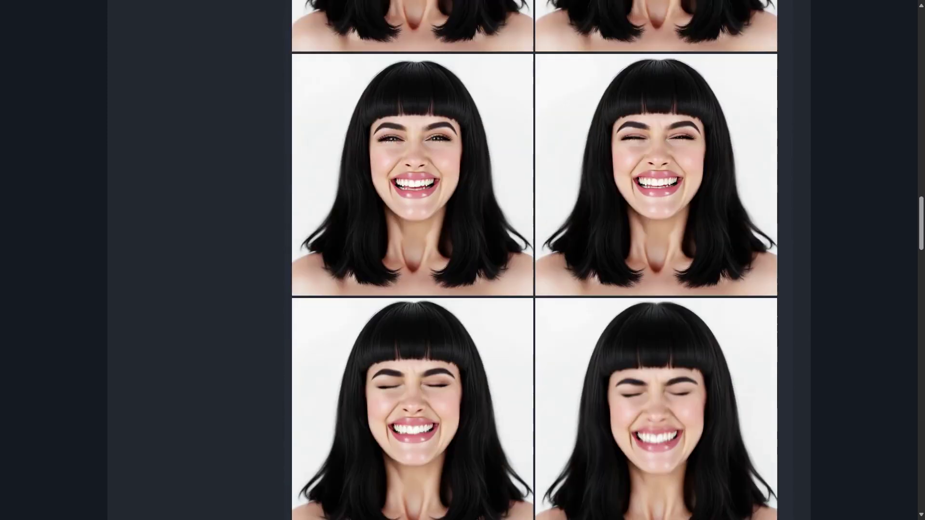
{"action": "scroll", "coordinate": [535, 260], "scroll_direction": "down", "scroll_amount": 20}
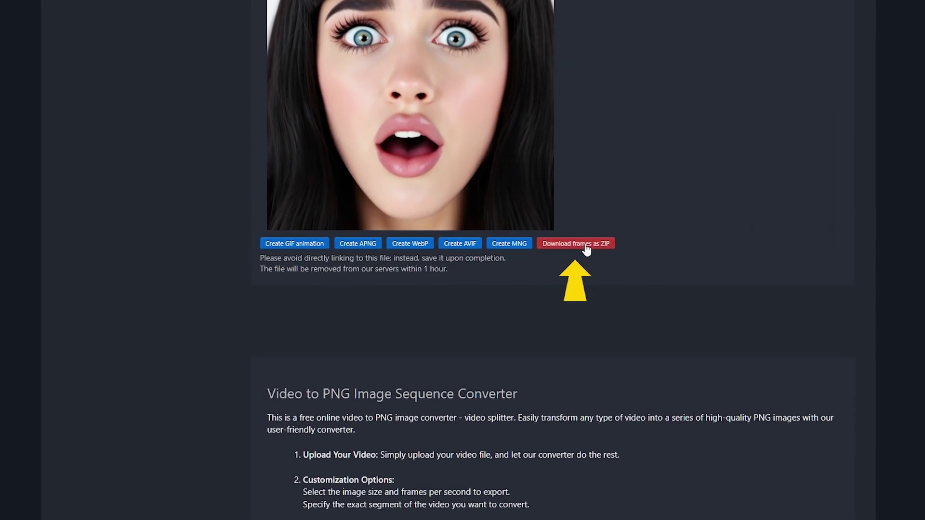
{"action": "left_click", "coordinate": [578, 246]}
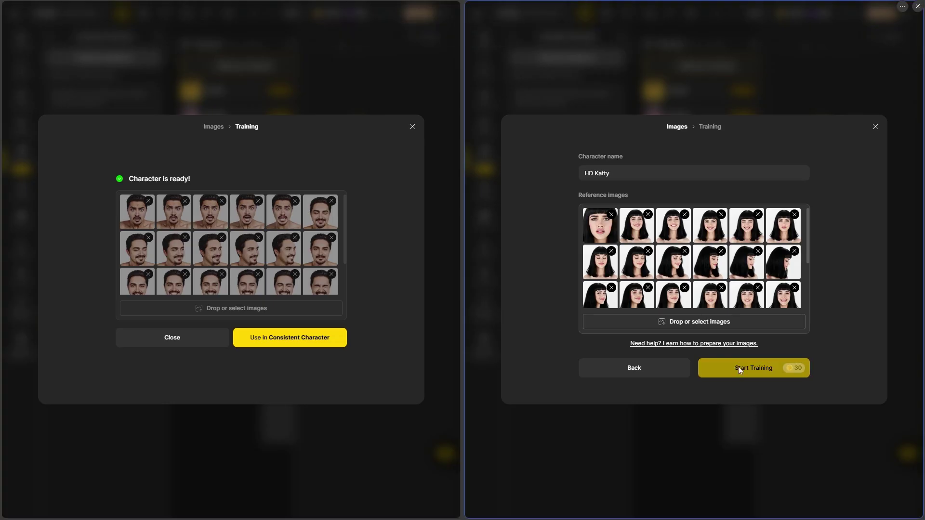
Step: Train the character from the video frames, then assign HD Aidin left and HD Katty right
{"action": "left_click", "coordinate": [739, 368]}
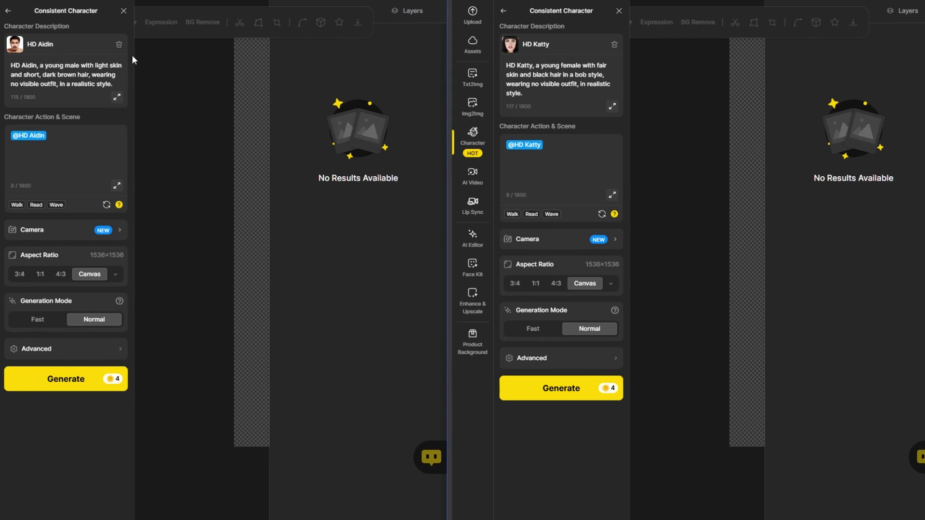
{"action": "left_click", "coordinate": [83, 46]}
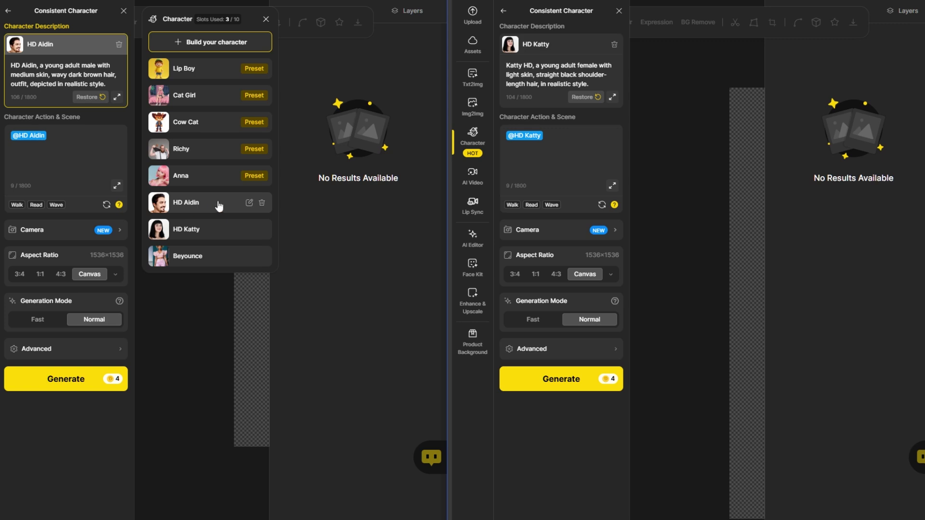
{"action": "left_click", "coordinate": [506, 50]}
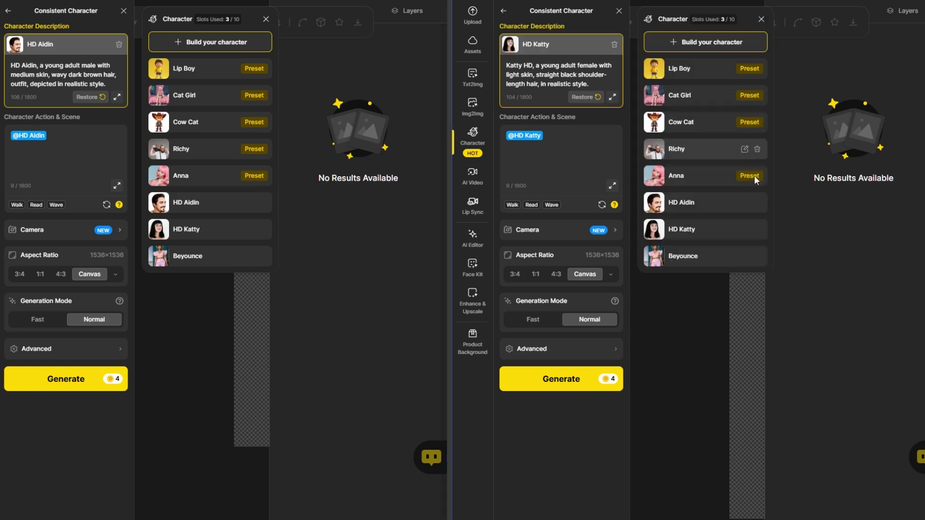
{"action": "left_click", "coordinate": [696, 235]}
{"action": "left_click", "coordinate": [52, 161]}
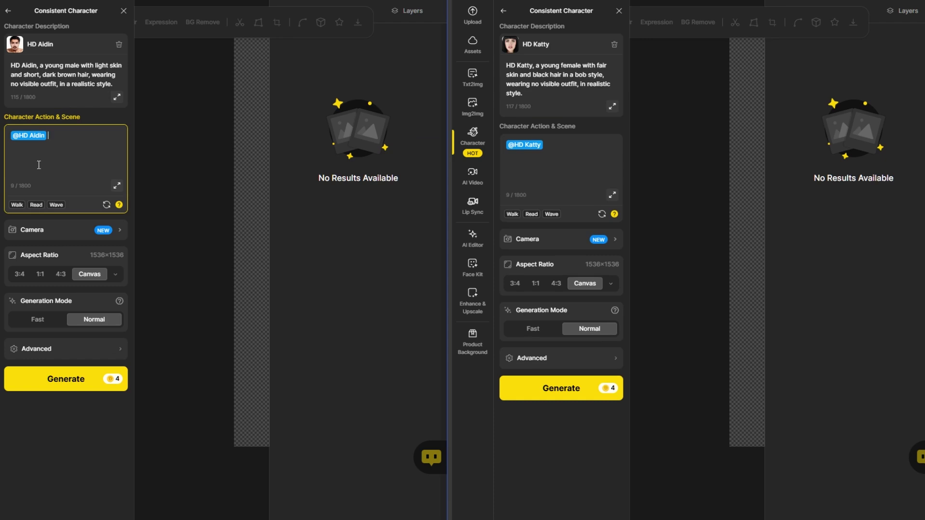
Step: Generate HD Aidin's suited city-street scene at 3:4 aspect ratio with a front-view camera
{"action": "key", "text": "ctrl+v"}
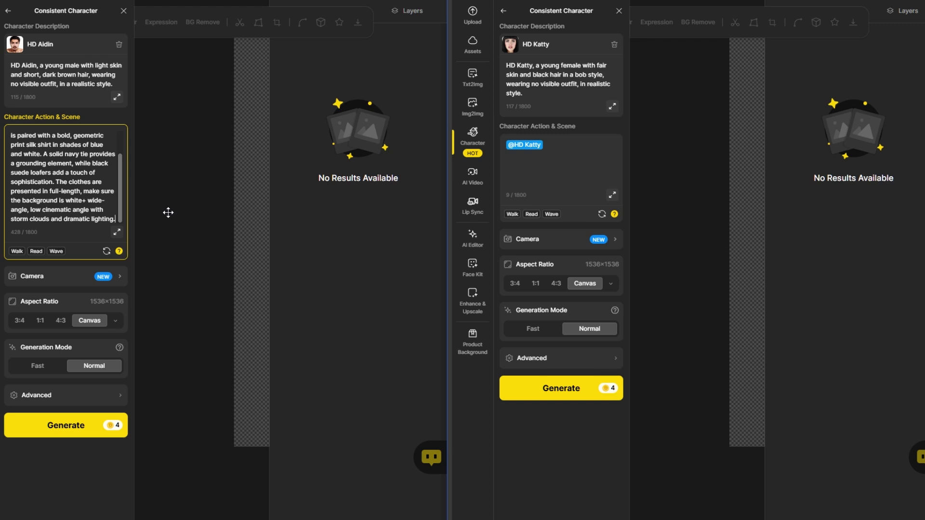
{"action": "left_click", "coordinate": [116, 320]}
{"action": "left_click", "coordinate": [204, 89]}
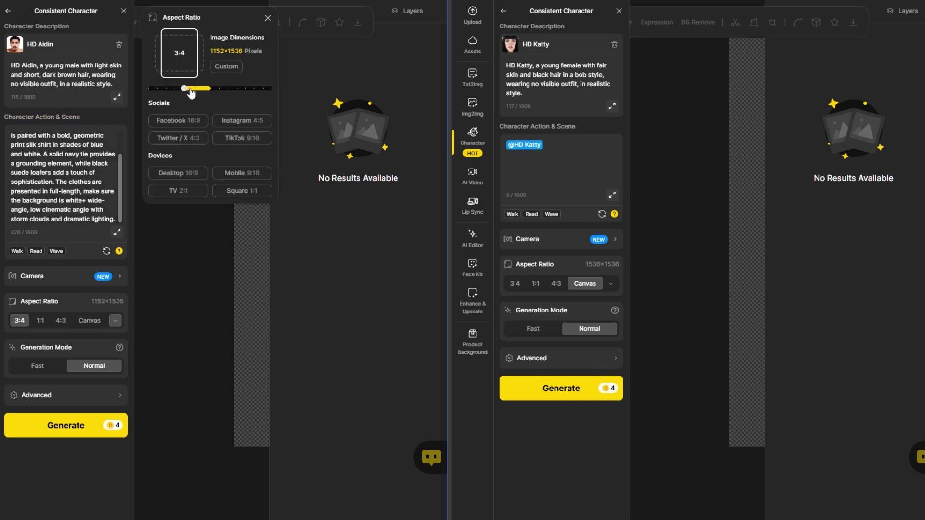
{"action": "left_click", "coordinate": [116, 276]}
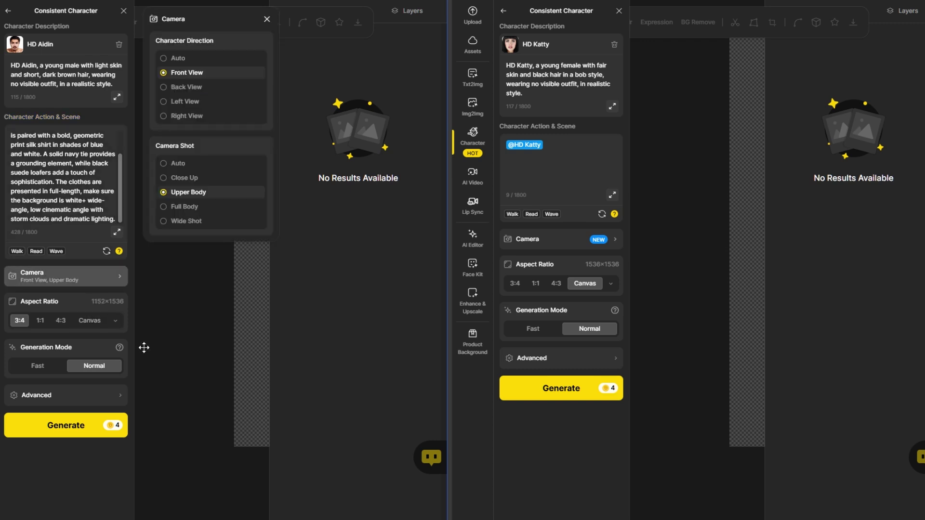
{"action": "mouse_move", "coordinate": [202, 77]}
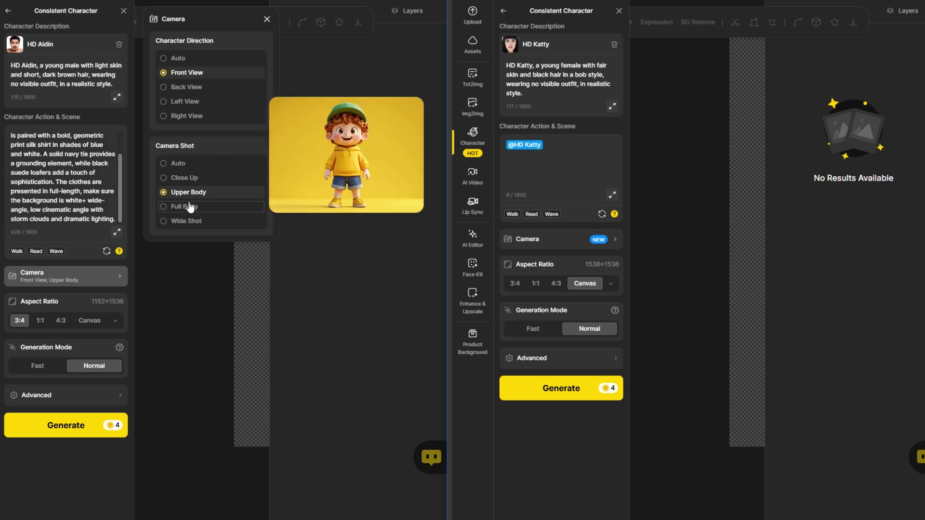
{"action": "mouse_move", "coordinate": [190, 198]}
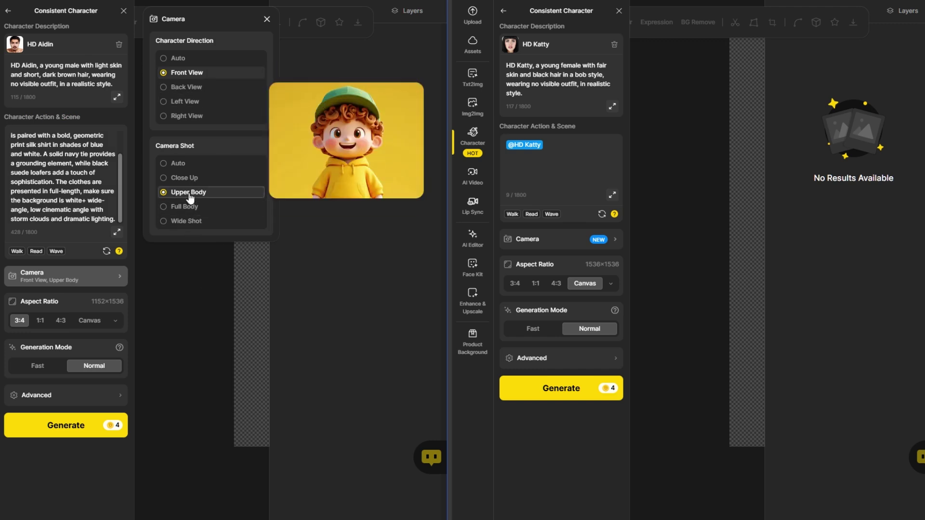
{"action": "left_click", "coordinate": [66, 430]}
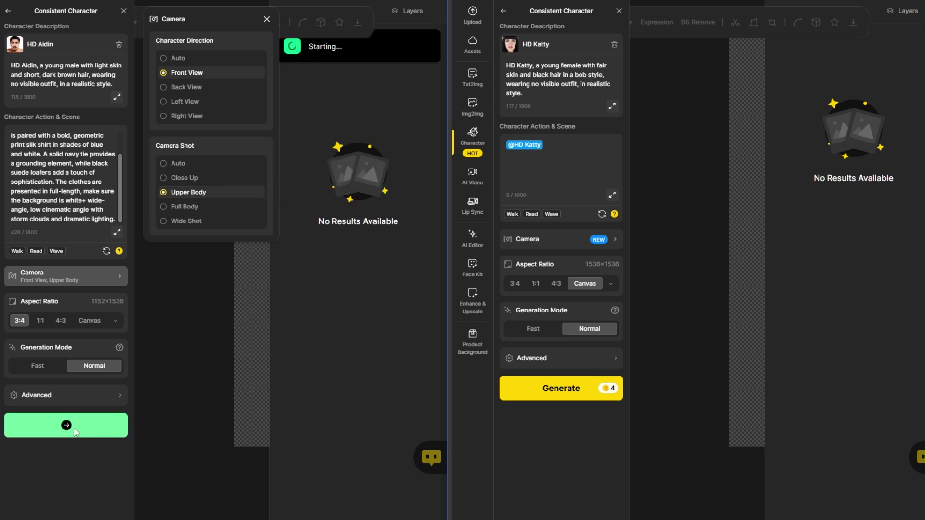
Step: Generate HD Katty's autumn-forest scene as a 3:4 upper-body shot
{"action": "left_click", "coordinate": [576, 149]}
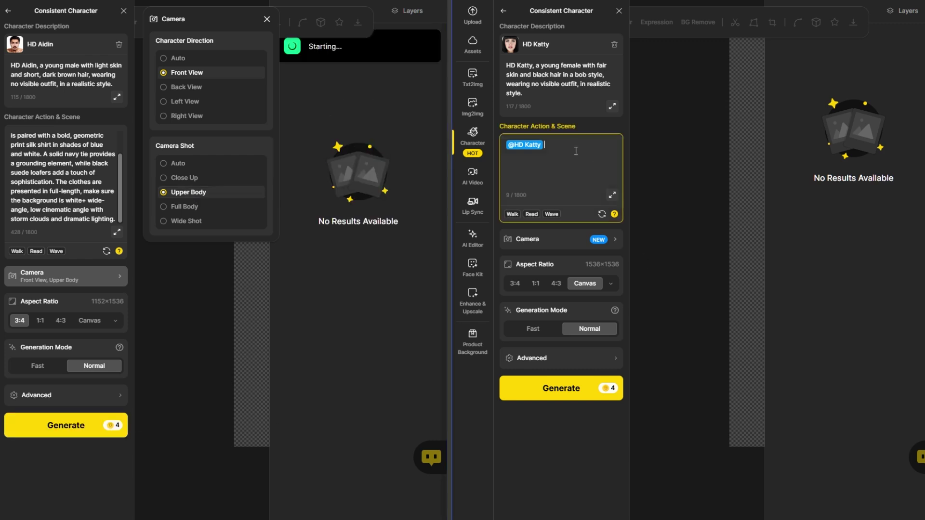
{"action": "key", "text": "ctrl+v"}
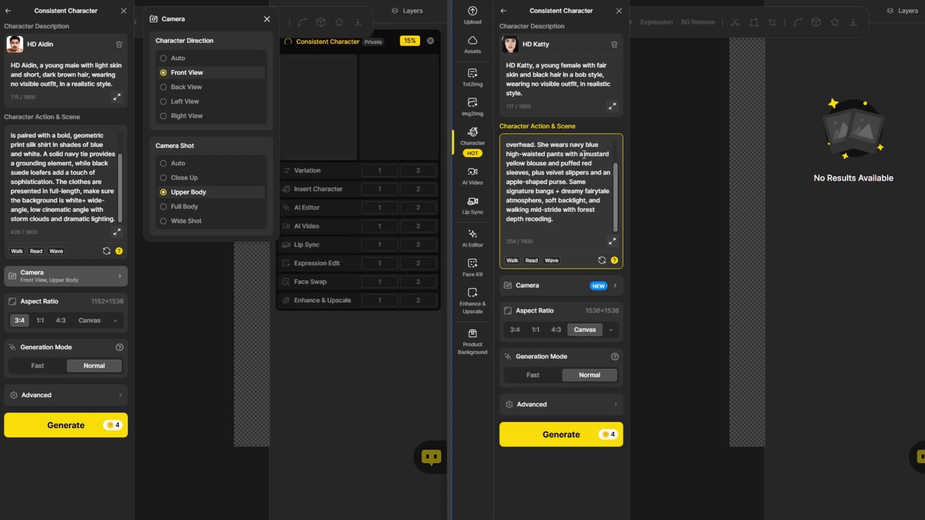
{"action": "left_click", "coordinate": [559, 286]}
{"action": "left_click", "coordinate": [683, 192]}
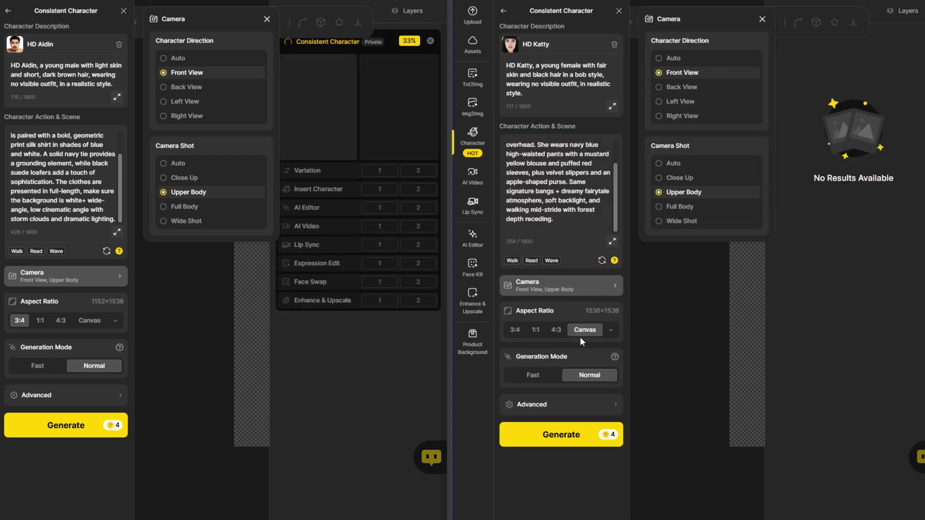
{"action": "left_click", "coordinate": [515, 329]}
{"action": "left_click", "coordinate": [563, 435]}
Step: Browse the generated portraits and download the result
{"action": "left_click", "coordinate": [266, 19]}
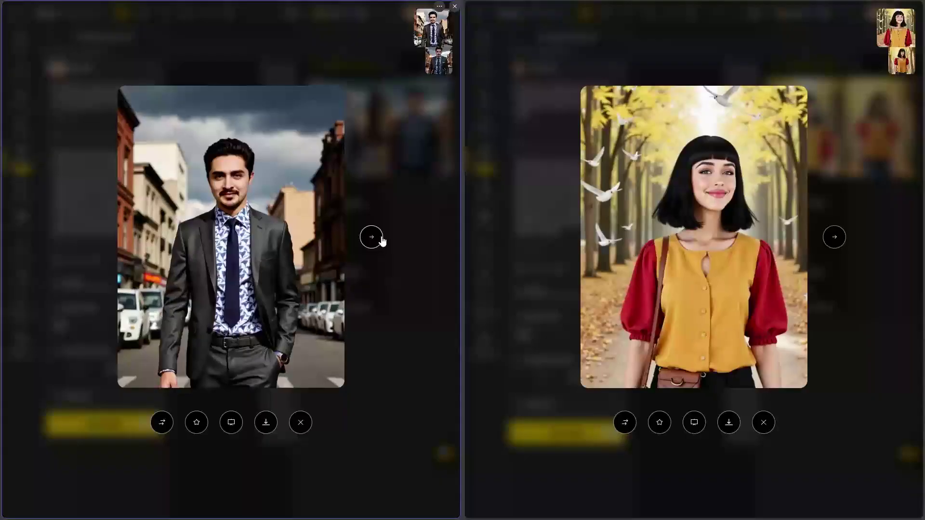
{"action": "left_click", "coordinate": [371, 237]}
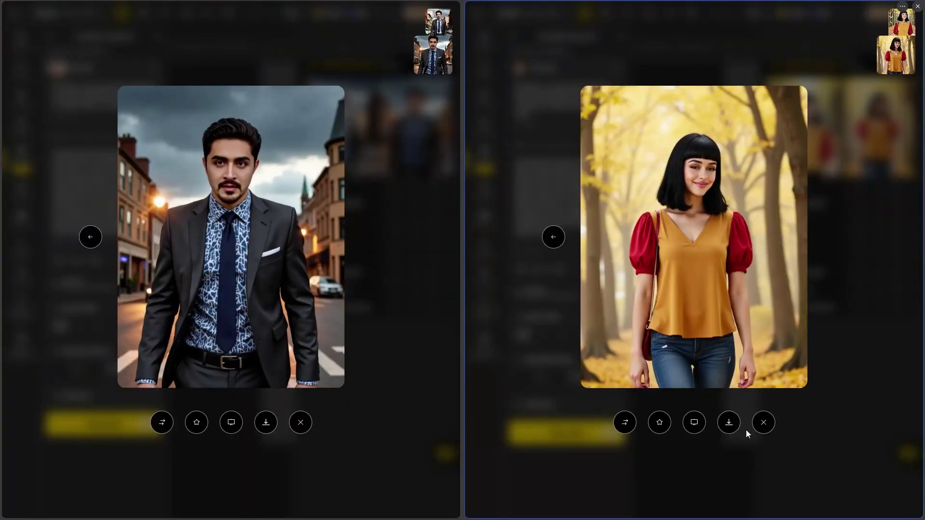
{"action": "left_click", "coordinate": [260, 430]}
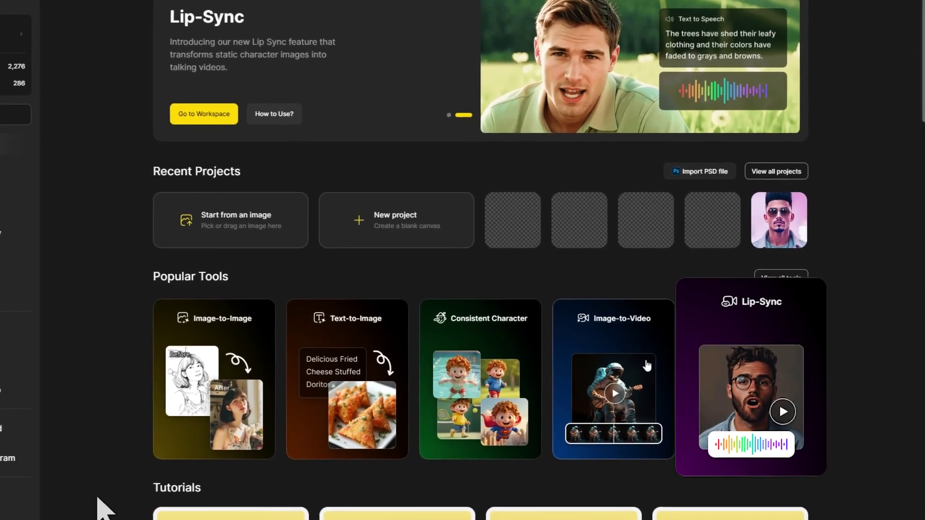
Step: Give the pink-street face video a 12-second Cassidy text-to-speech dialogue as its lip-sync voice
{"action": "left_click", "coordinate": [760, 369]}
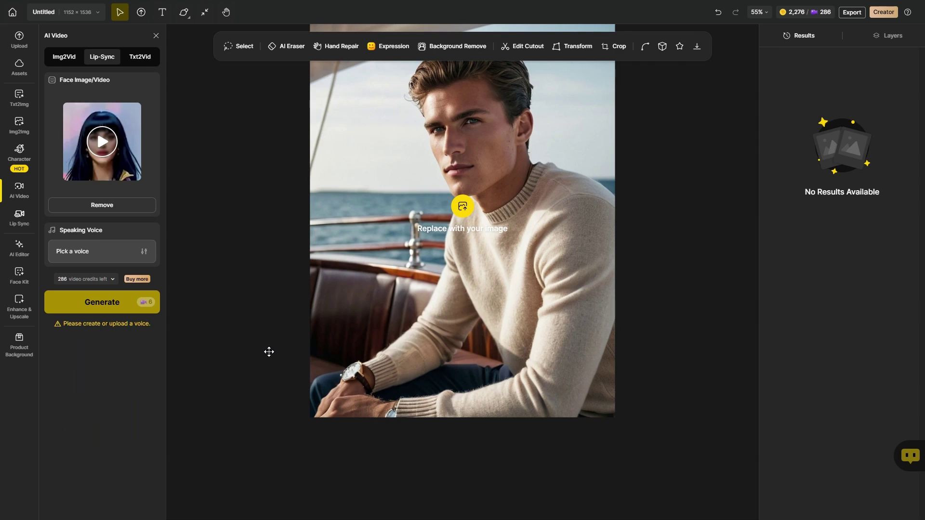
{"action": "left_click", "coordinate": [107, 258]}
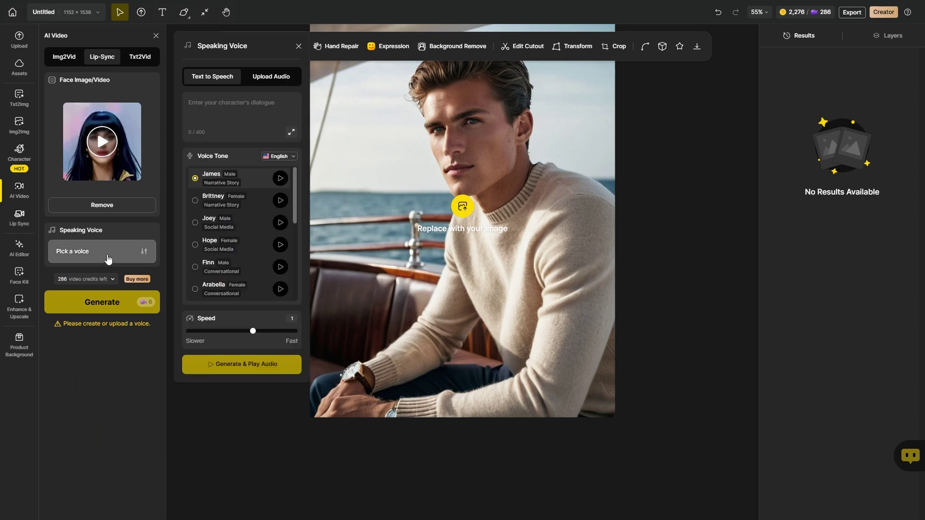
{"action": "left_click", "coordinate": [283, 80]}
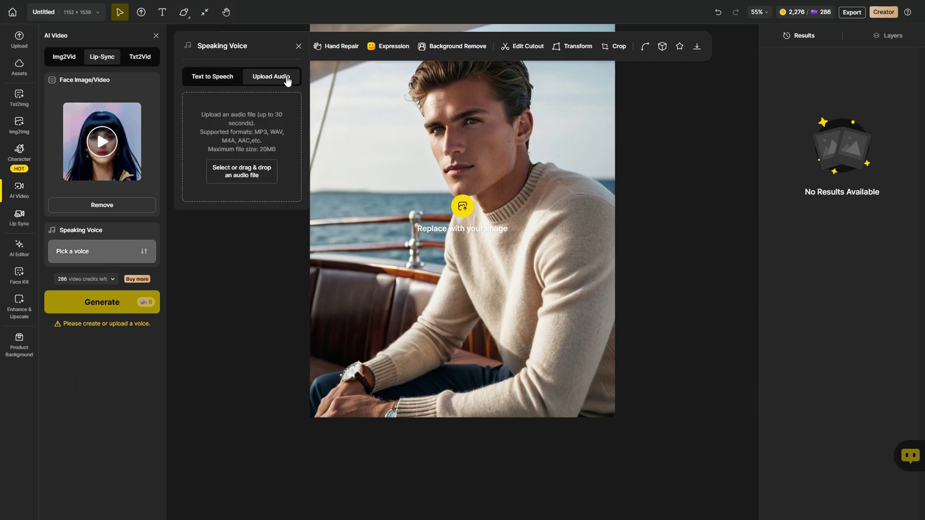
{"action": "left_click", "coordinate": [221, 83]}
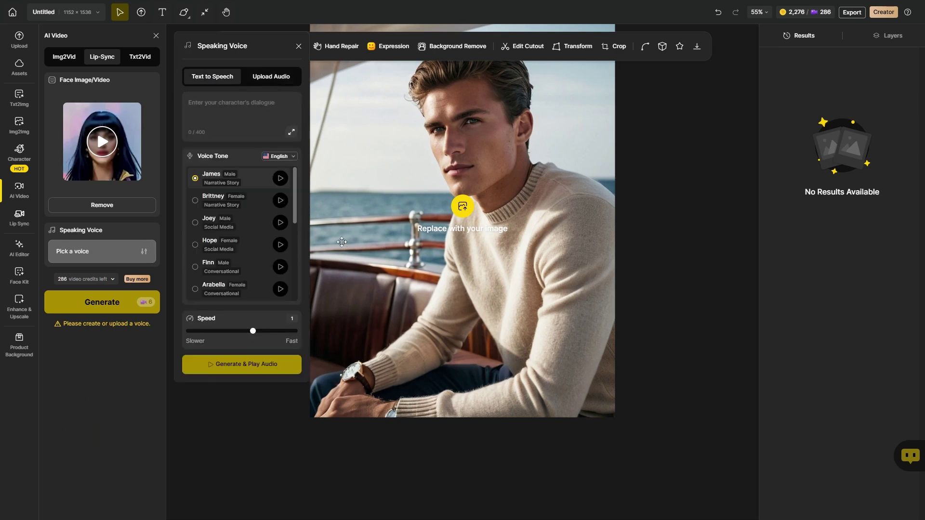
{"action": "scroll", "coordinate": [297, 183], "scroll_direction": "down", "scroll_amount": 2}
{"action": "key", "text": "ctrl+v"}
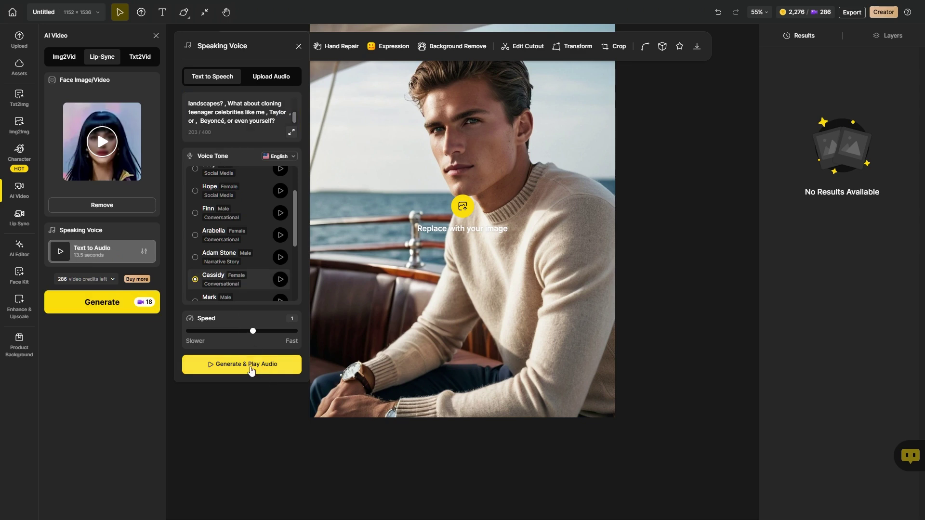
{"action": "left_click", "coordinate": [249, 370]}
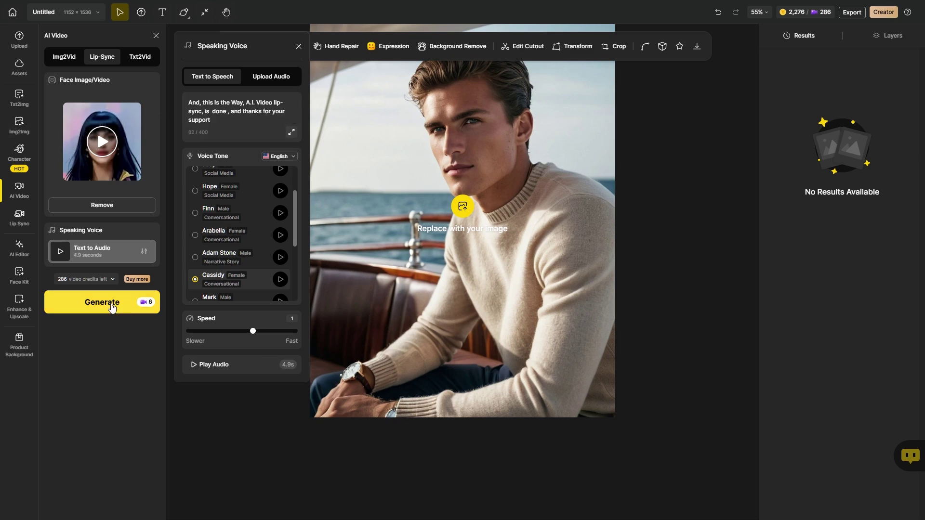
Step: Generate the lip-synced clip and preview the result full screen
{"action": "left_click", "coordinate": [111, 302]}
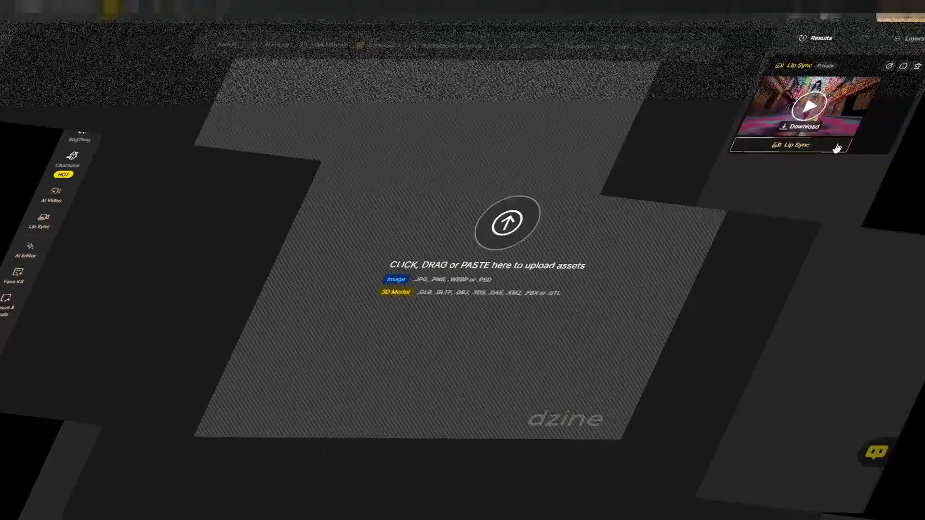
{"action": "left_click", "coordinate": [822, 107]}
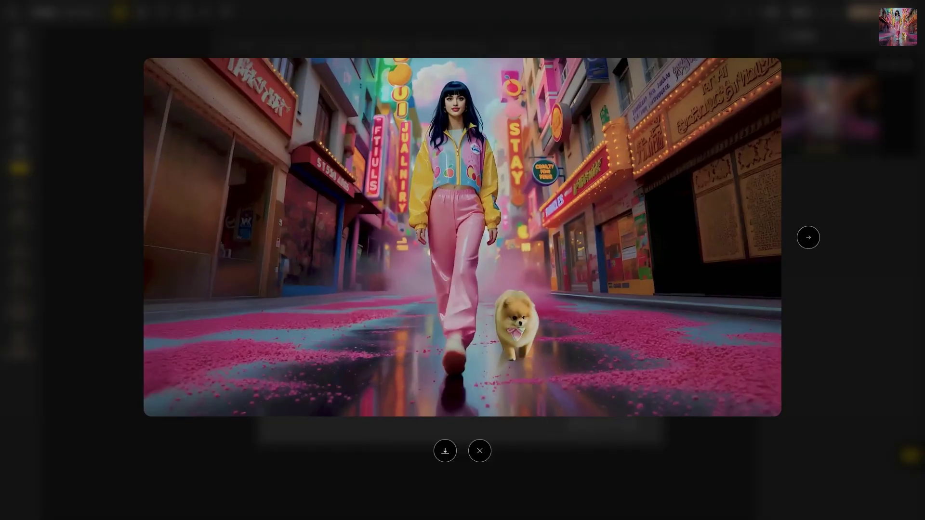